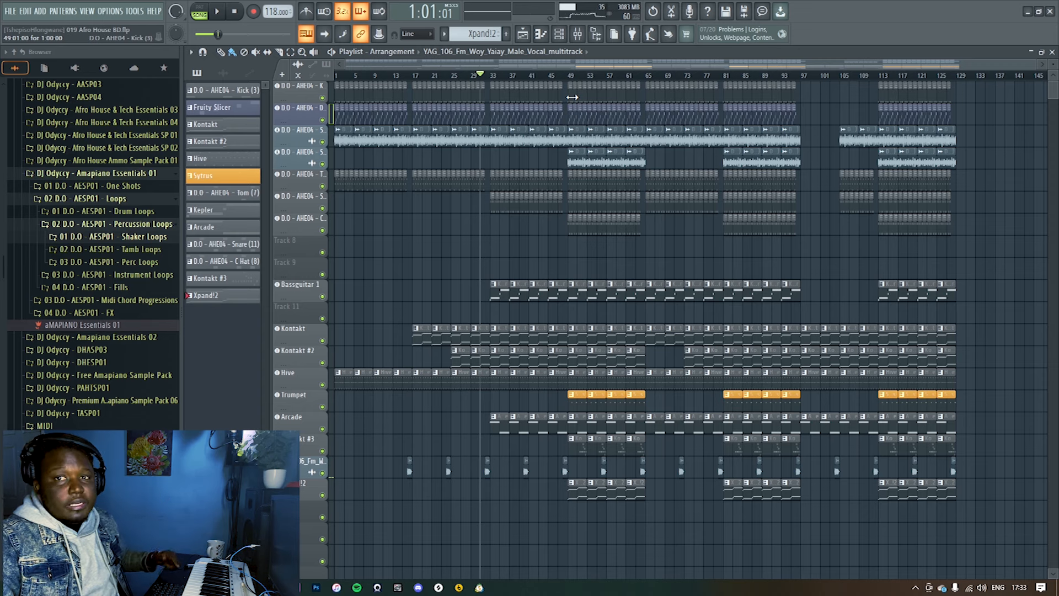
# Step: Select bars 49 to 65 in the playlist, and audition the kick pattern on its own from its piano roll
pyautogui.moveTo(645, 75); pyautogui.dragTo(572, 84)
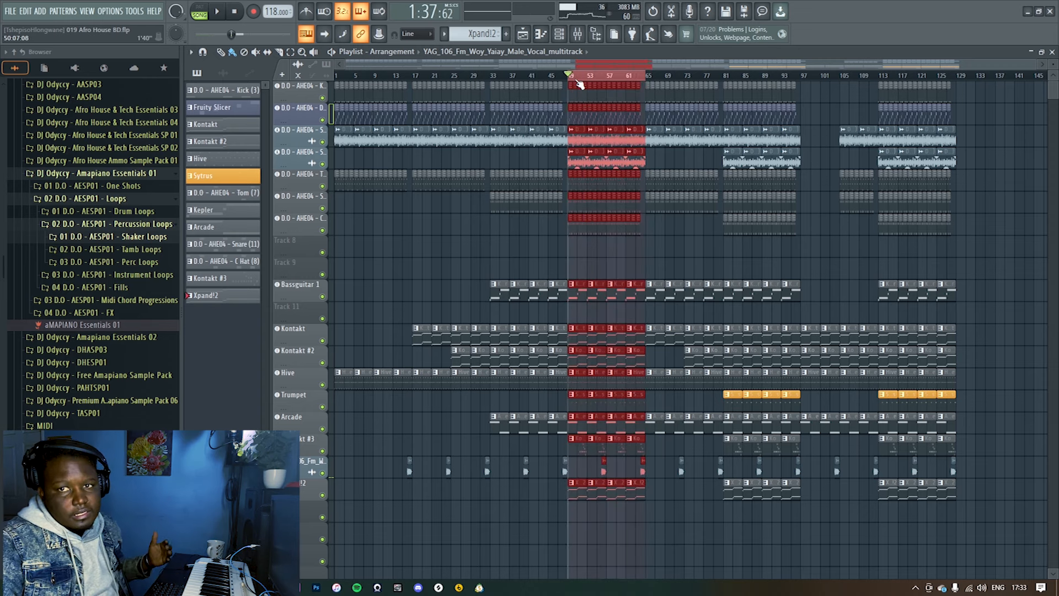
pyautogui.doubleClick(568, 94)
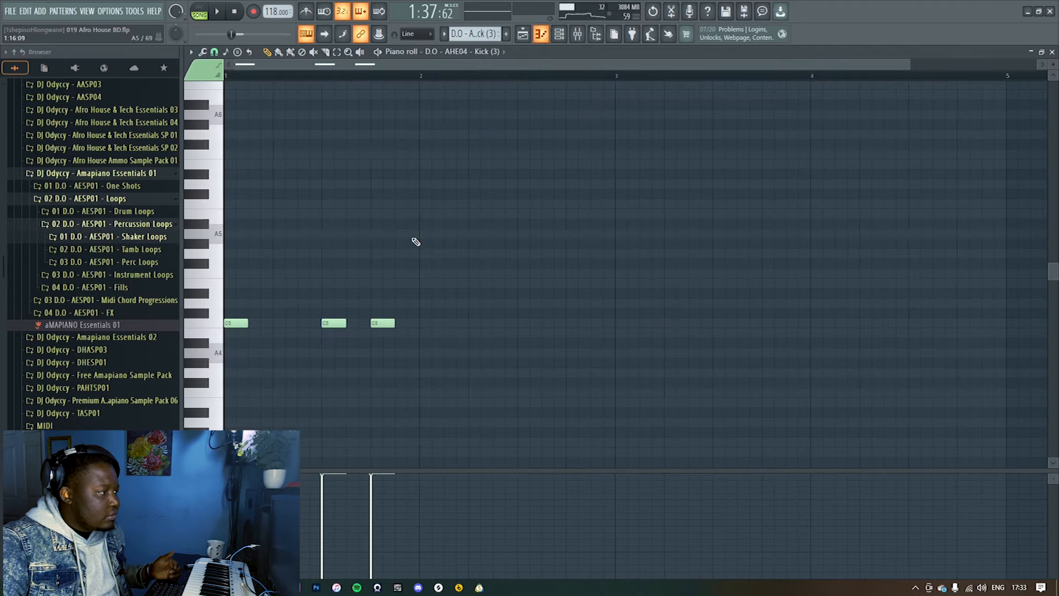
pyautogui.click(199, 11)
pyautogui.click(217, 11)
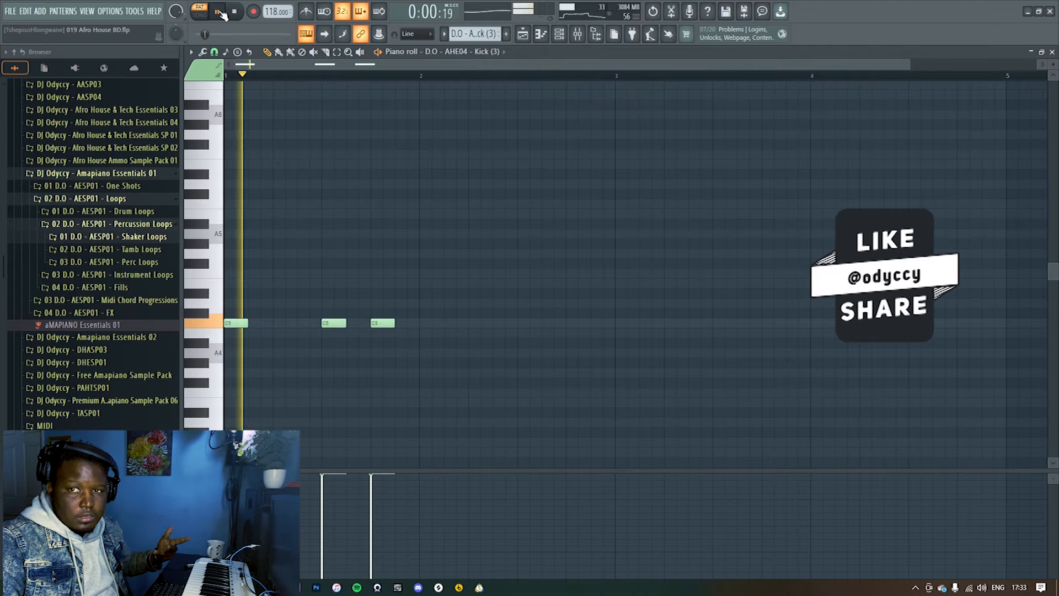
pyautogui.press('space')
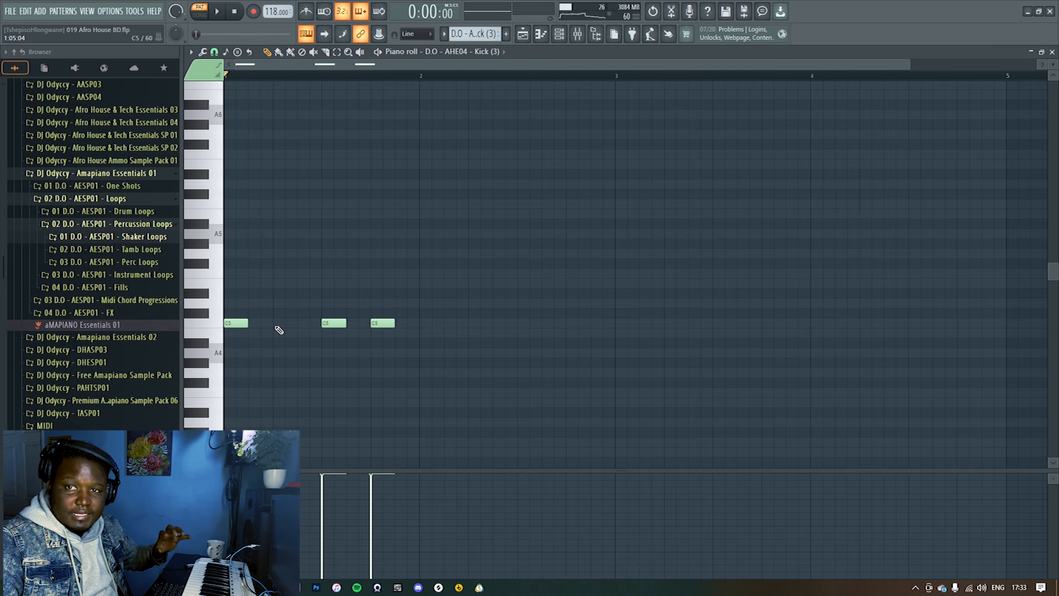
# Step: Try a C5 kick note on the second beat, audition the four-on-the-floor pattern, and restore the original kick notes
pyautogui.click(279, 324)
pyautogui.click(221, 15)
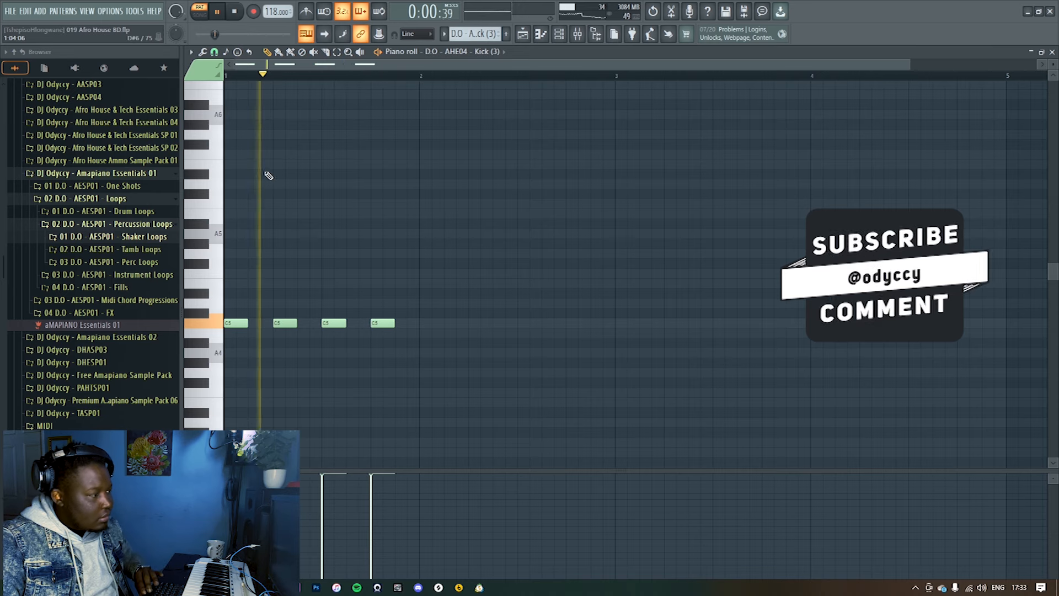
pyautogui.press('space')
pyautogui.rightClick(291, 324)
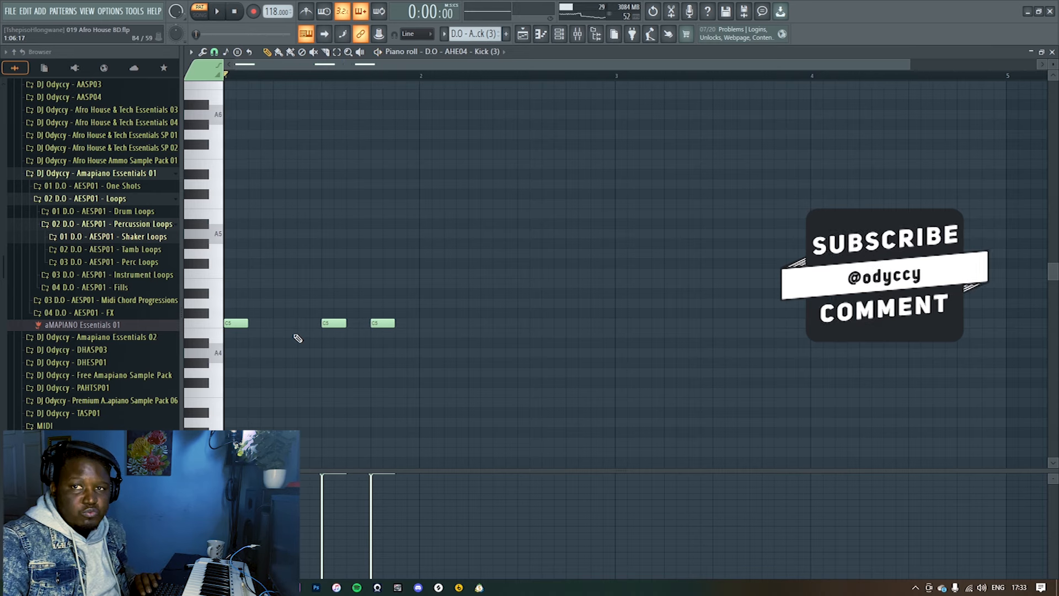
pyautogui.click(277, 323)
pyautogui.rightClick(375, 324)
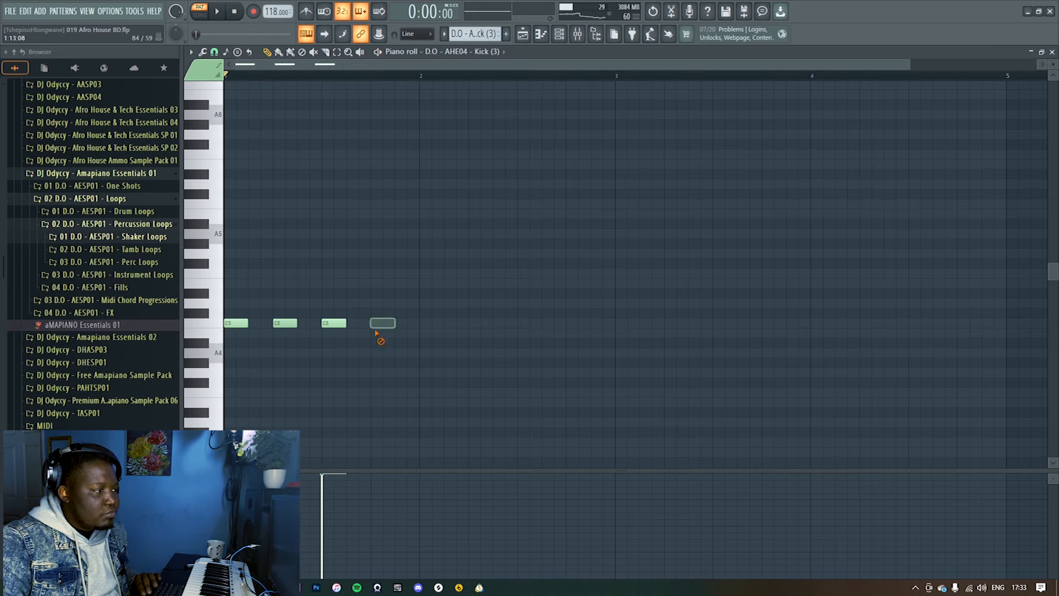
pyautogui.click(373, 324)
pyautogui.rightClick(287, 326)
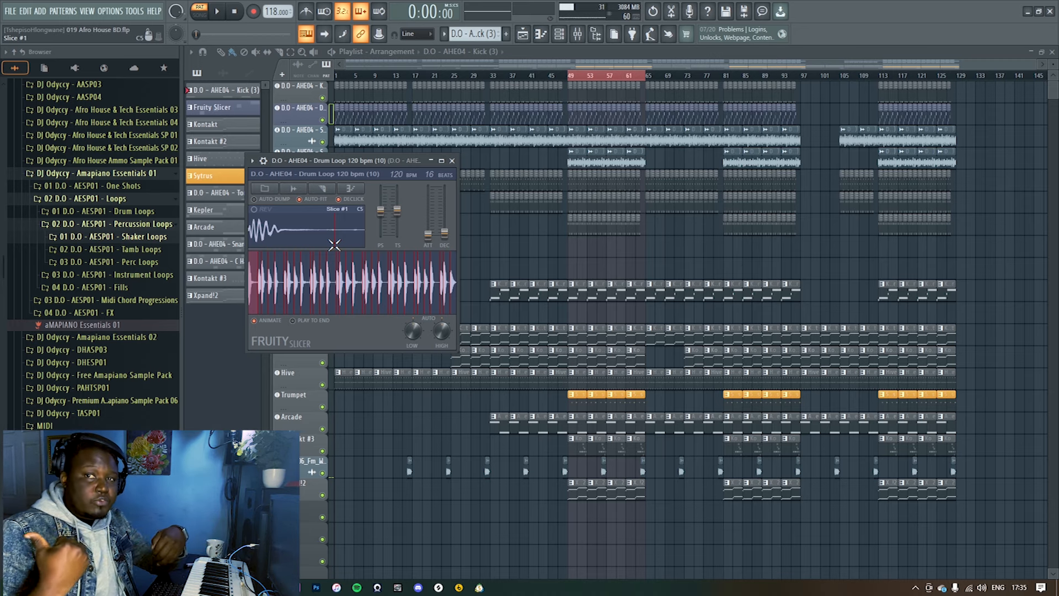
# Step: Audition individual slices of the Drum Loop 120 bpm (10) in Fruity Slicer and close the plugin
pyautogui.click(260, 275)
pyautogui.click(268, 274)
pyautogui.click(284, 279)
pyautogui.click(289, 279)
pyautogui.click(286, 279)
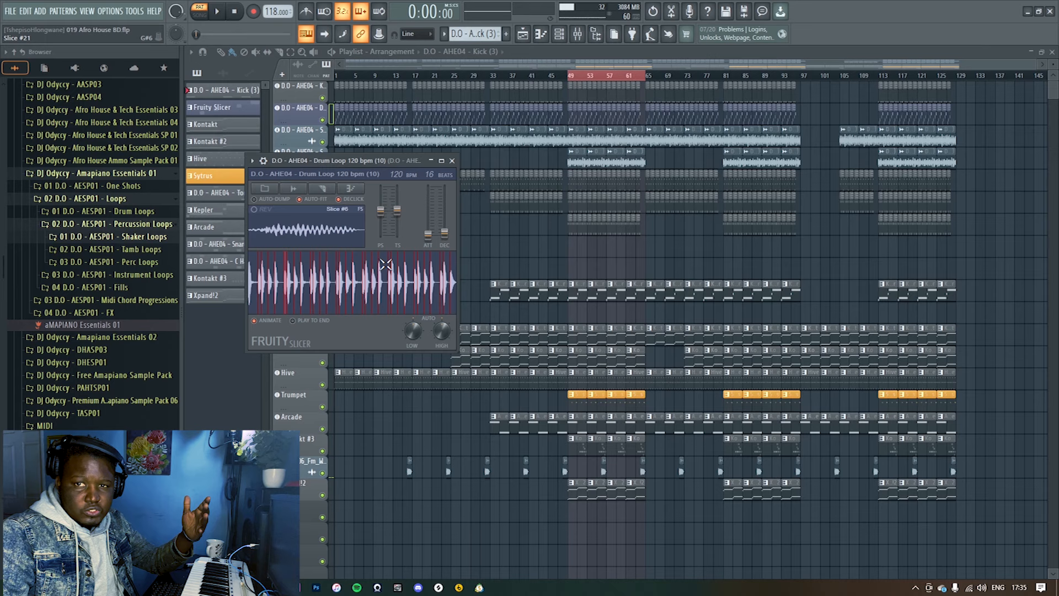
pyautogui.click(452, 161)
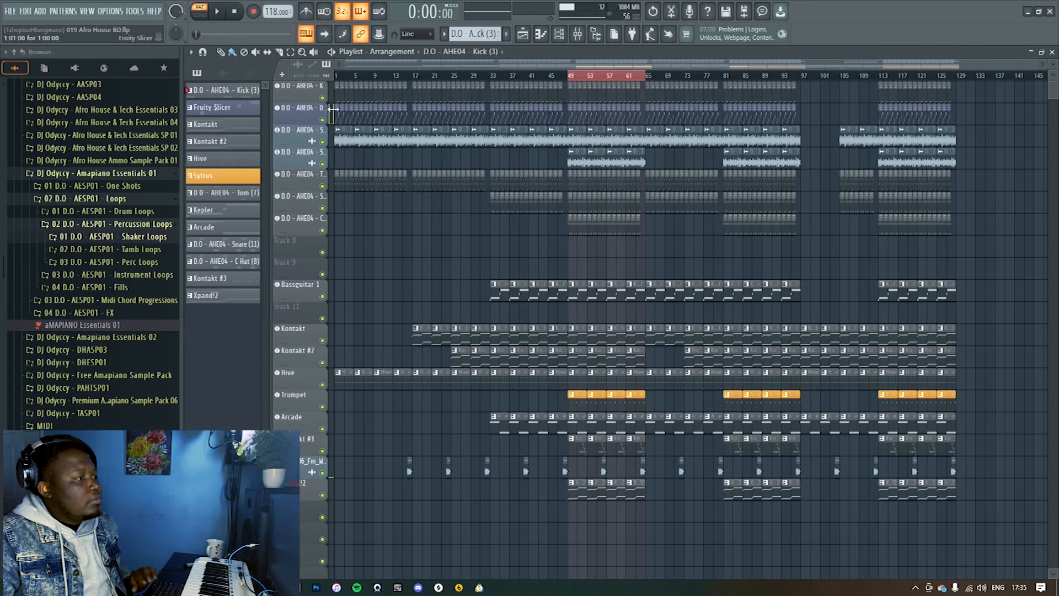
# Step: Solo the kick track, unmute the drum loop track, and play the selected section in song mode
pyautogui.rightClick(323, 98)
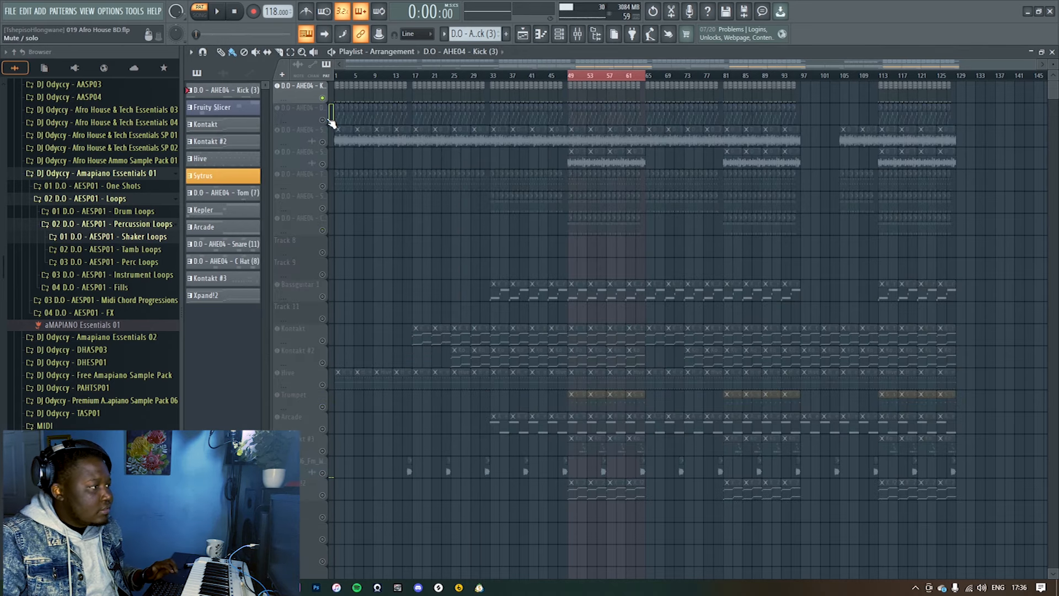
pyautogui.click(323, 120)
pyautogui.click(200, 17)
pyautogui.press('space')
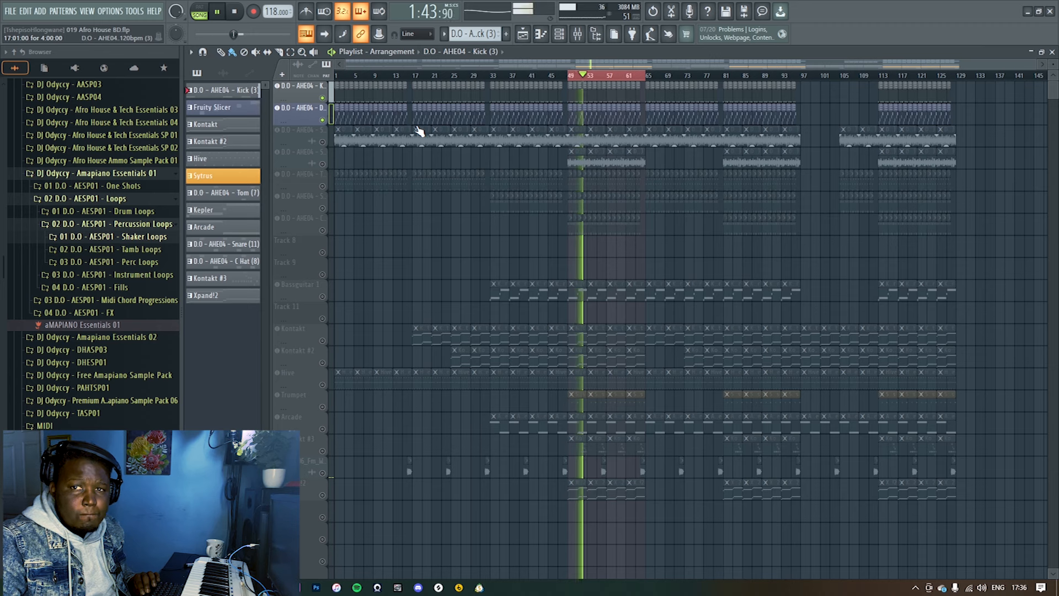
pyautogui.press('space')
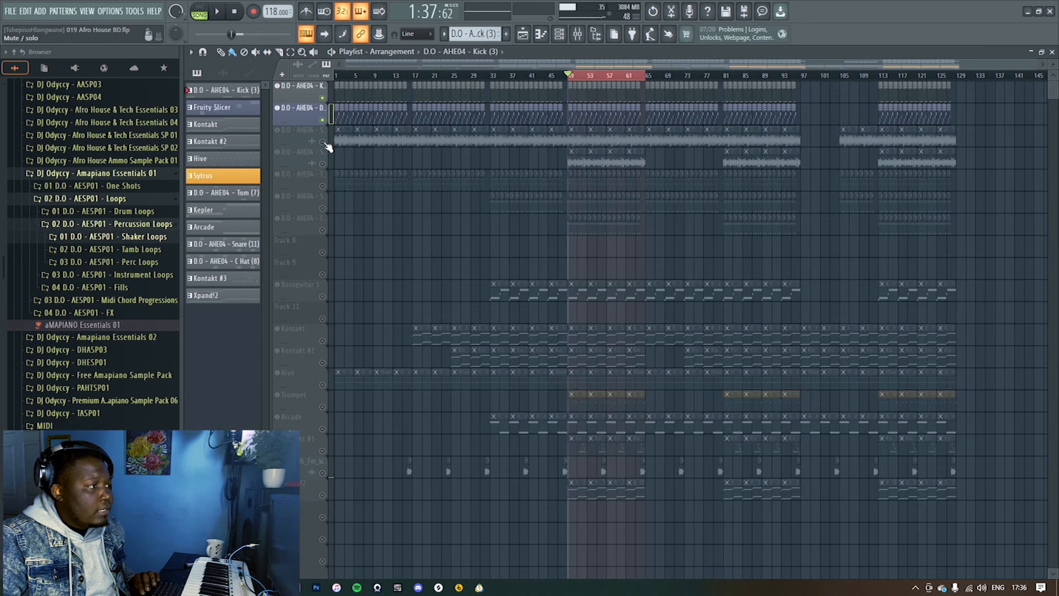
# Step: Unmute the first shaker track and play the section while viewing the Shaker Loop 120bpm (3) clip settings
pyautogui.click(323, 141)
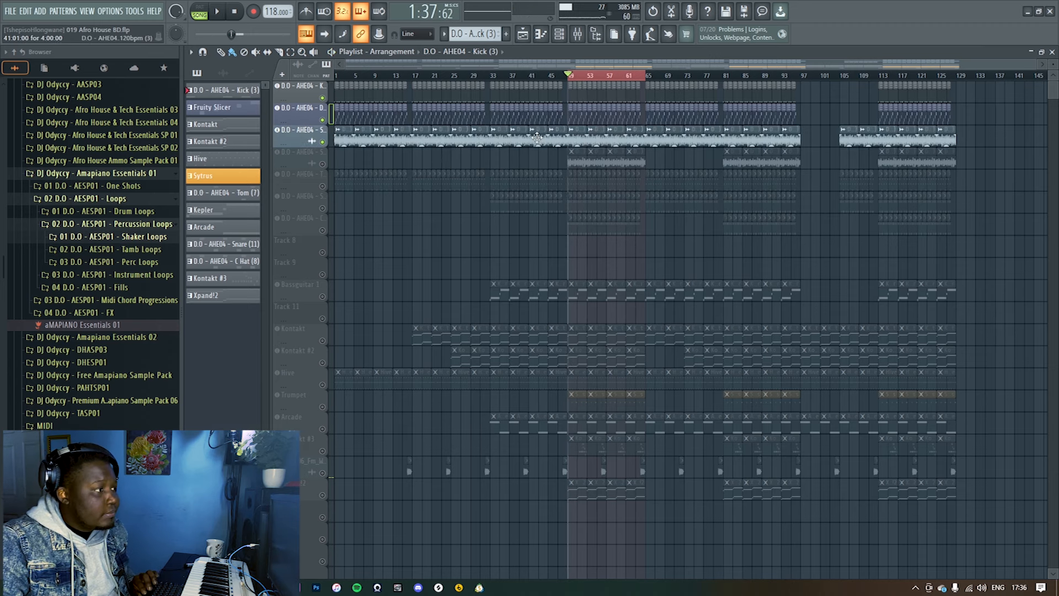
pyautogui.press('space')
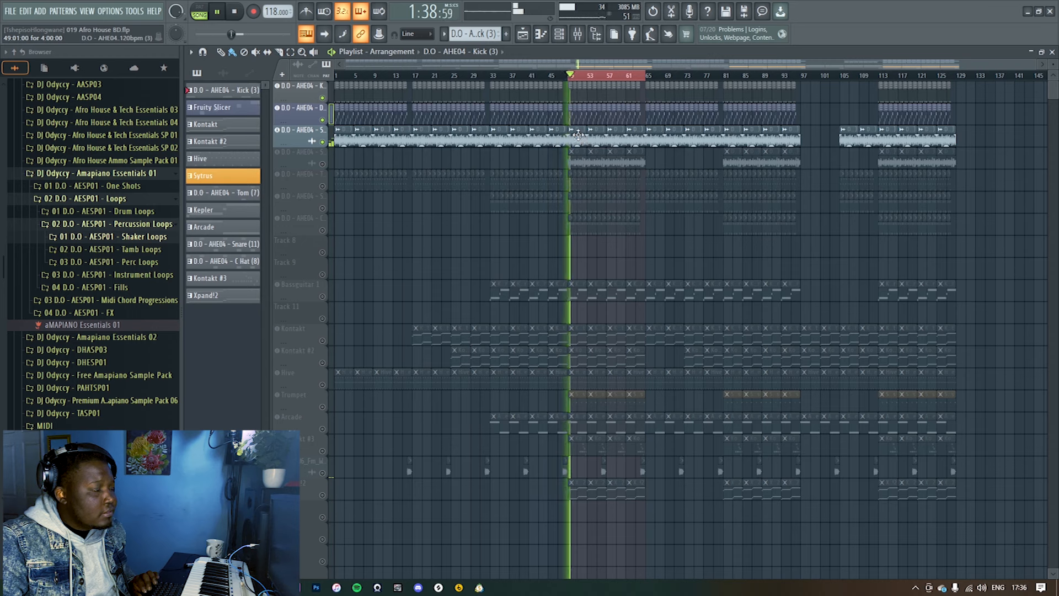
pyautogui.doubleClick(580, 137)
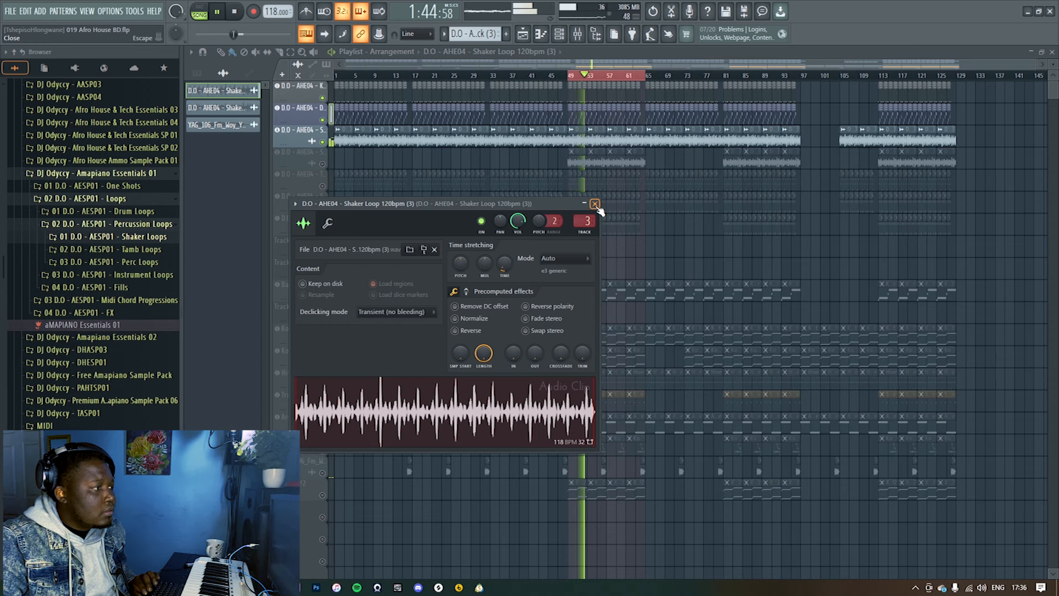
pyautogui.click(595, 205)
pyautogui.press('space')
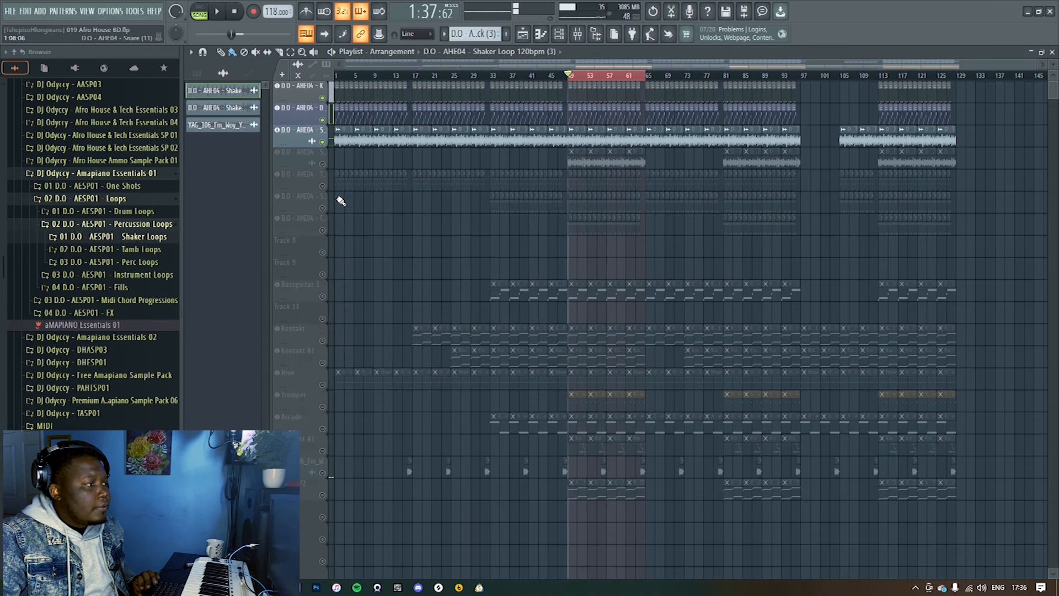
# Step: Unmute the second shaker track and play the section while viewing the Shaker Loop 120bpm (9) clip settings
pyautogui.click(322, 164)
pyautogui.doubleClick(578, 158)
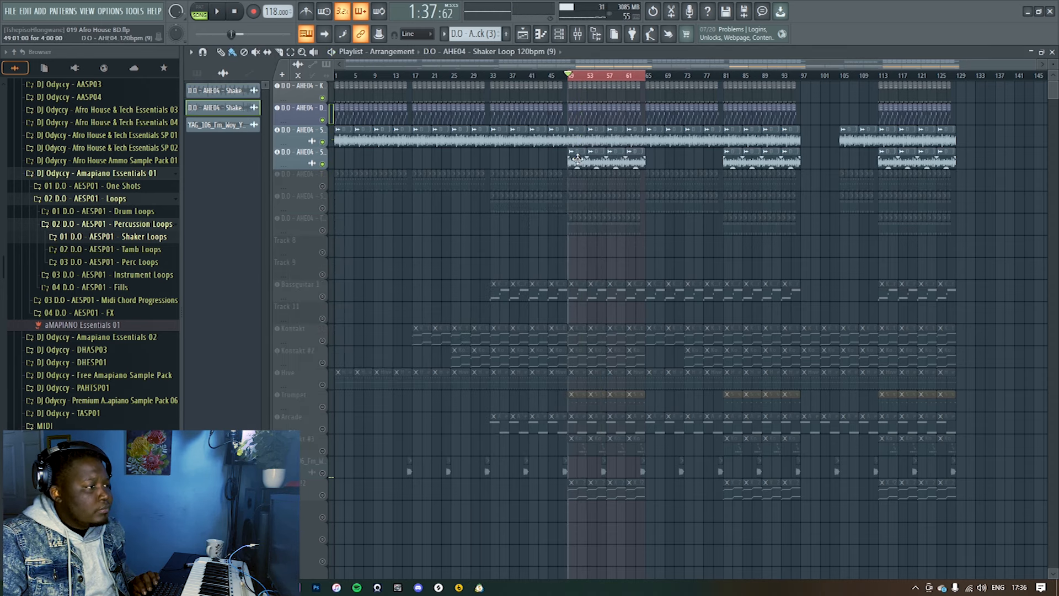
pyautogui.press('space')
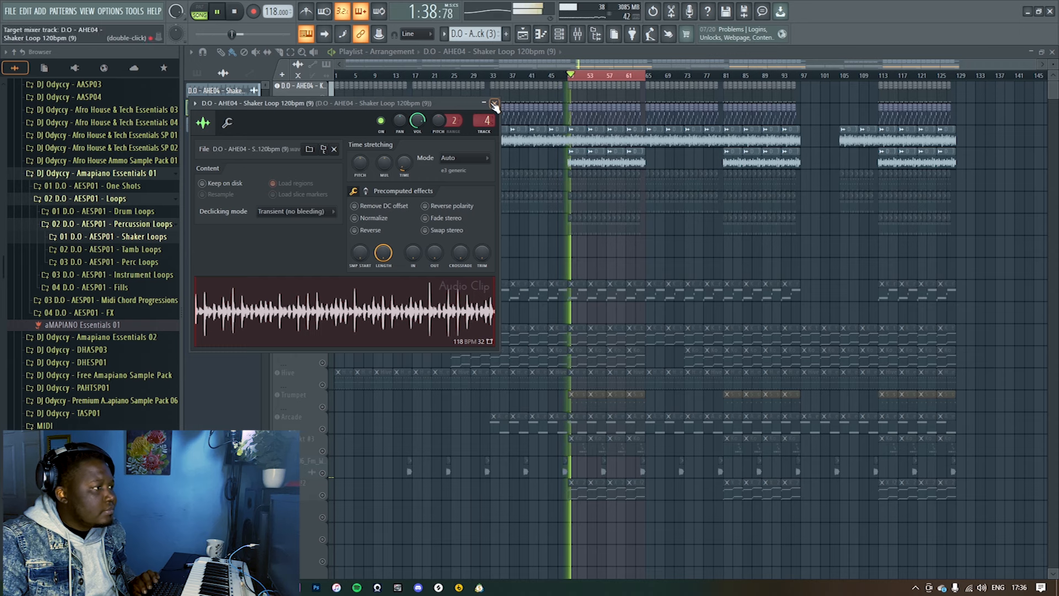
pyautogui.click(506, 128)
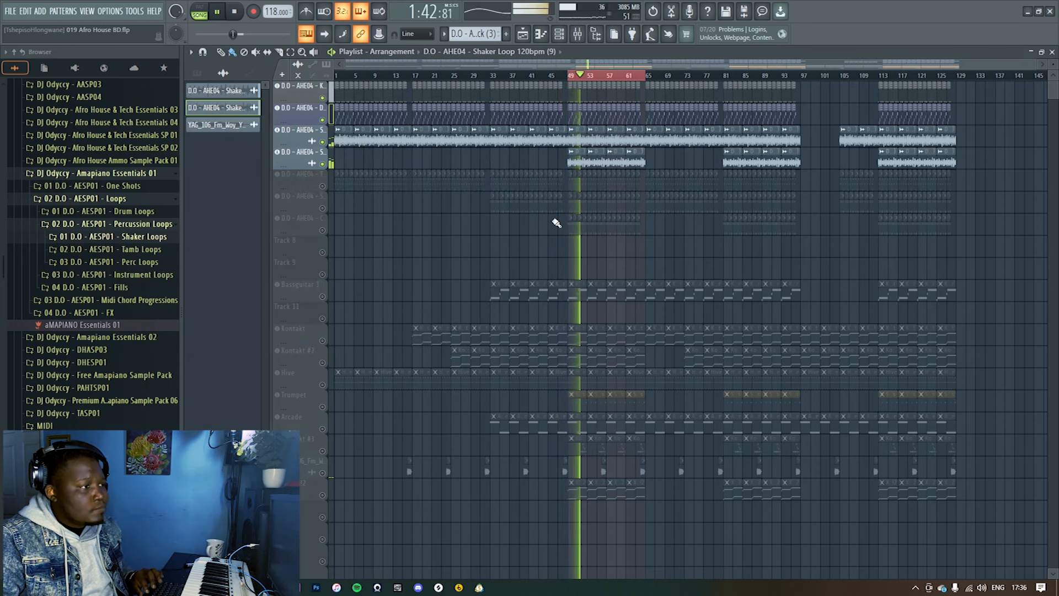
pyautogui.press('space')
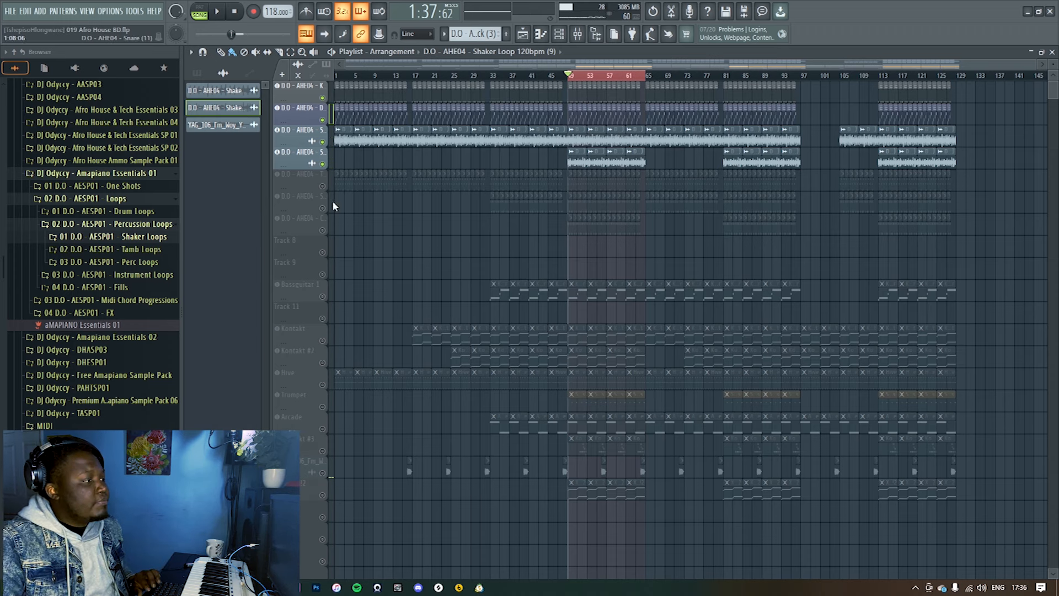
# Step: Unmute the tom track and view the sampler settings of Tom (7) and Snare (11)
pyautogui.click(316, 186)
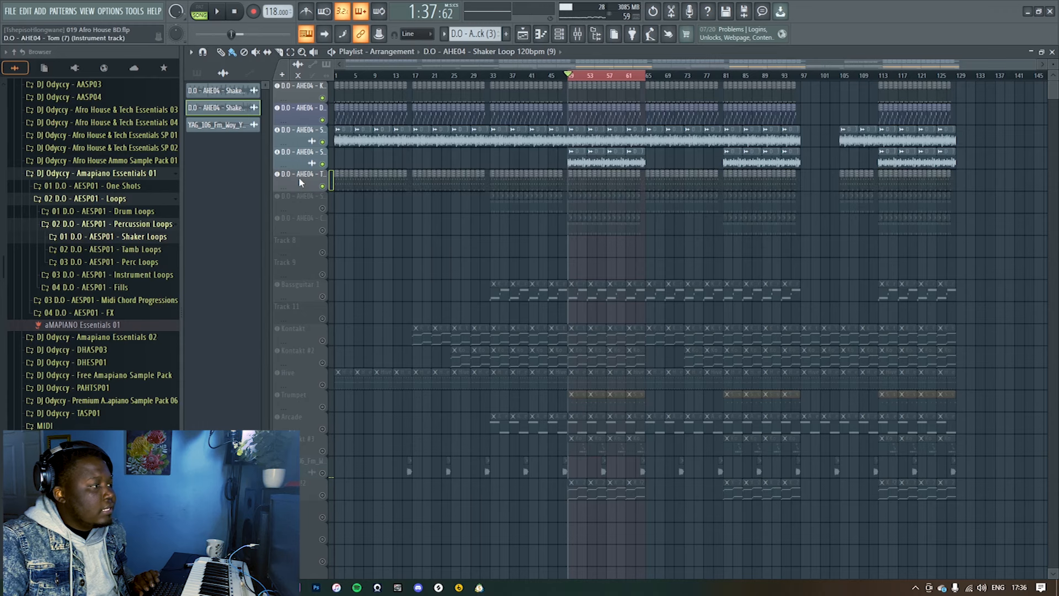
pyautogui.click(299, 176)
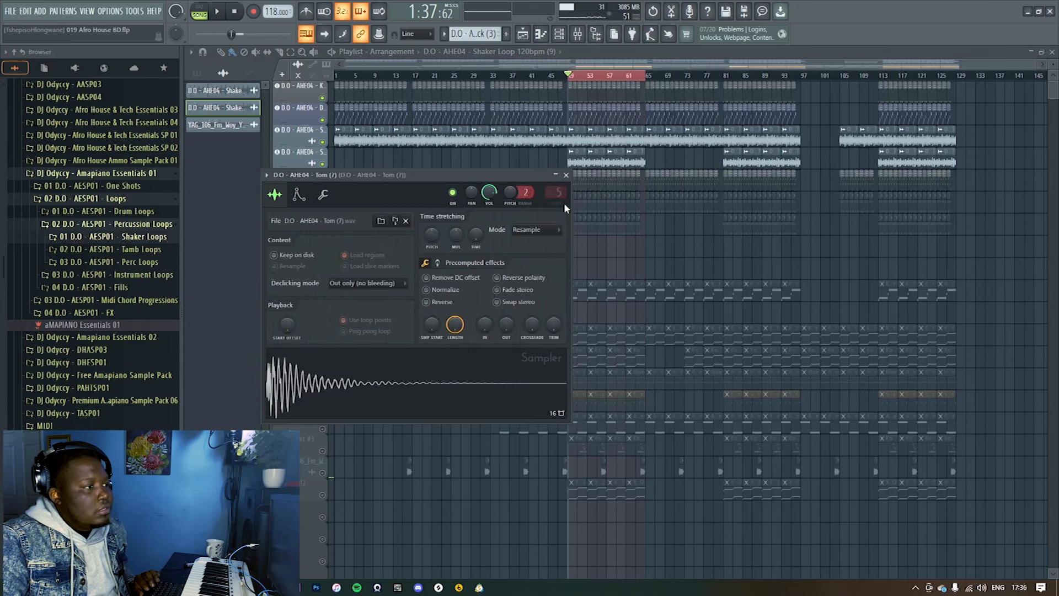
pyautogui.click(566, 175)
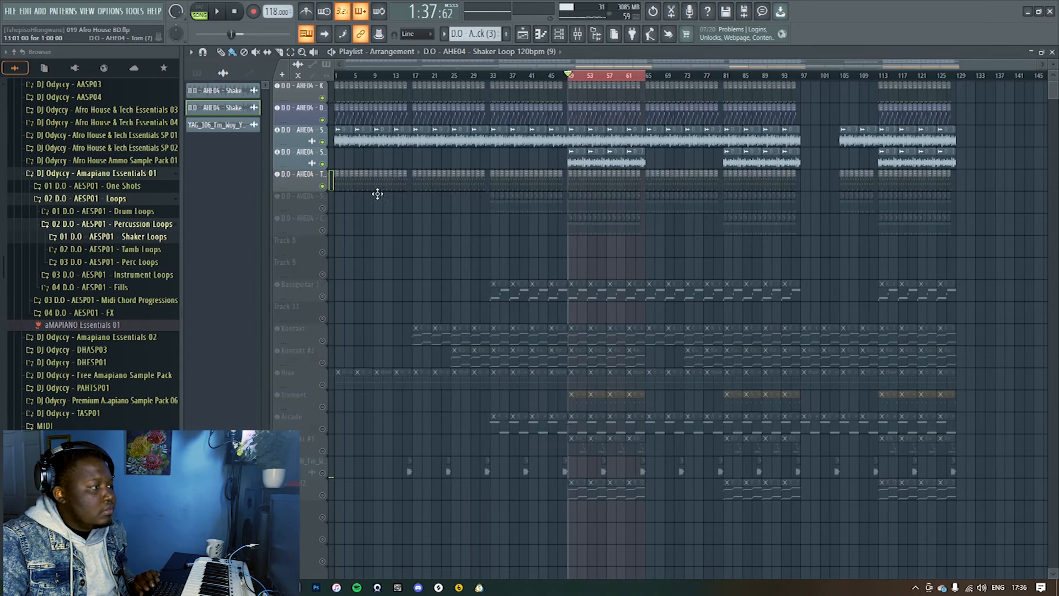
pyautogui.click(304, 204)
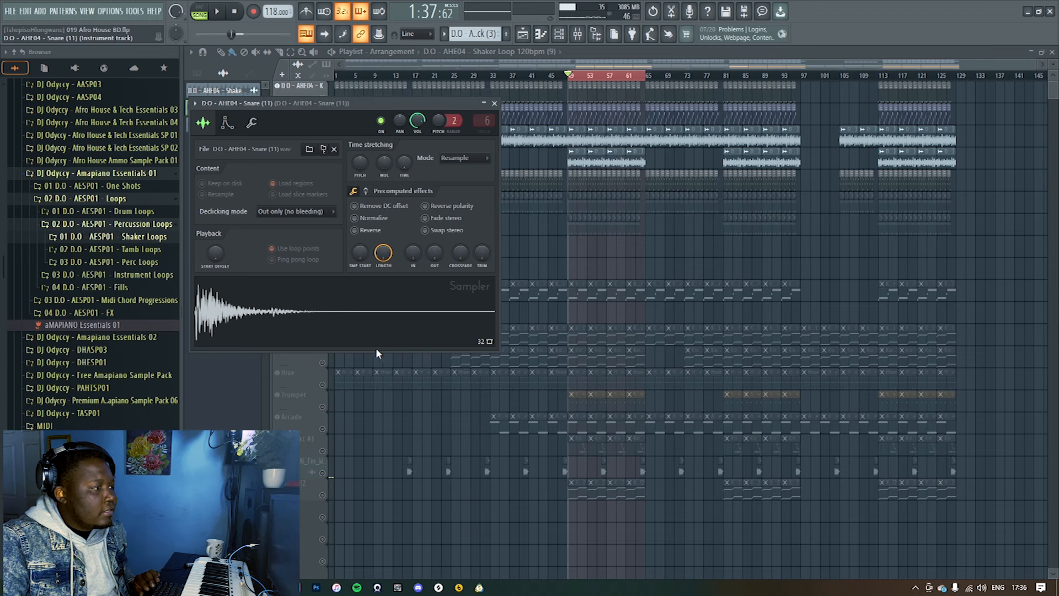
pyautogui.click(495, 103)
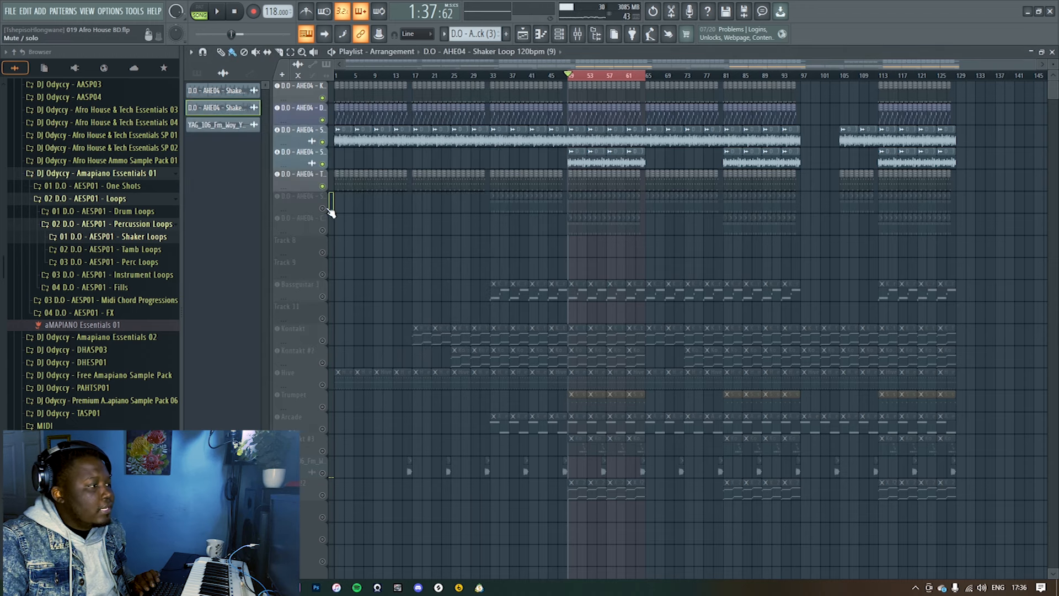
# Step: View the C Hat (8) sample with the snare and hat tracks unmuted, and play the section with all drums
pyautogui.click(304, 223)
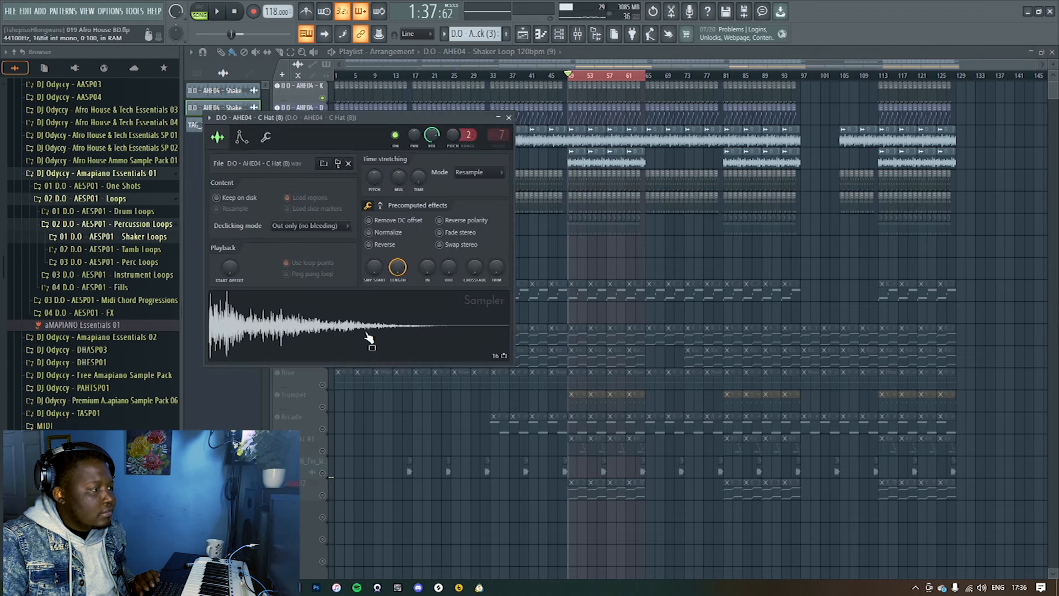
pyautogui.click(509, 118)
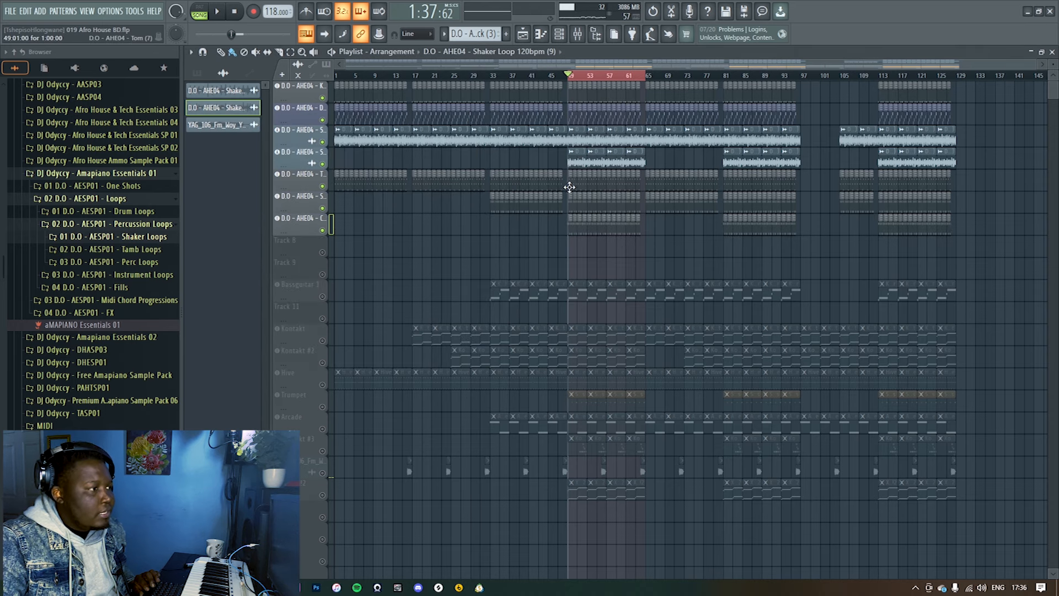
pyautogui.press('space')
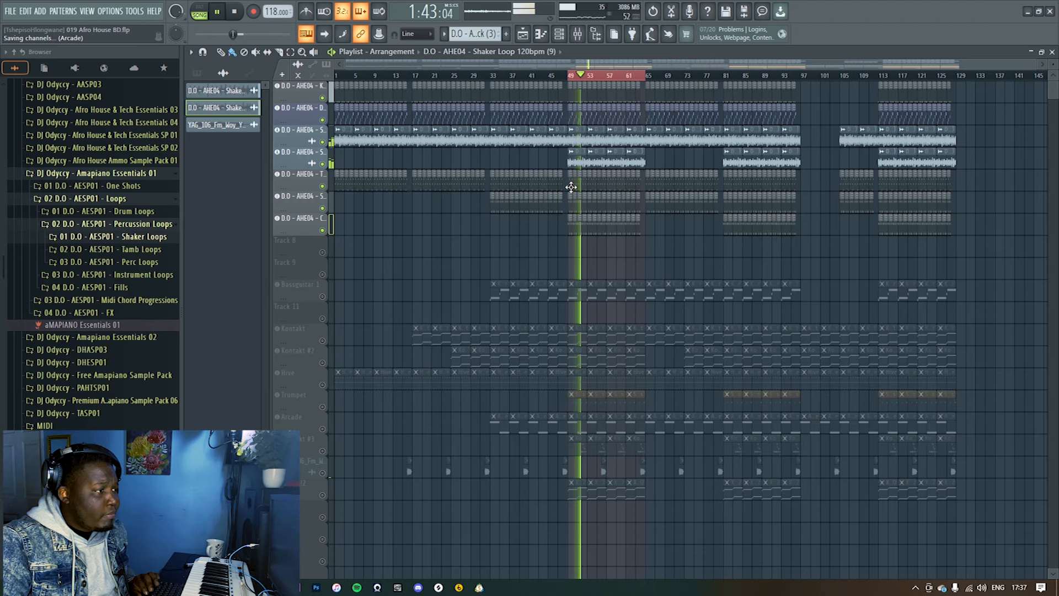
pyautogui.press('space')
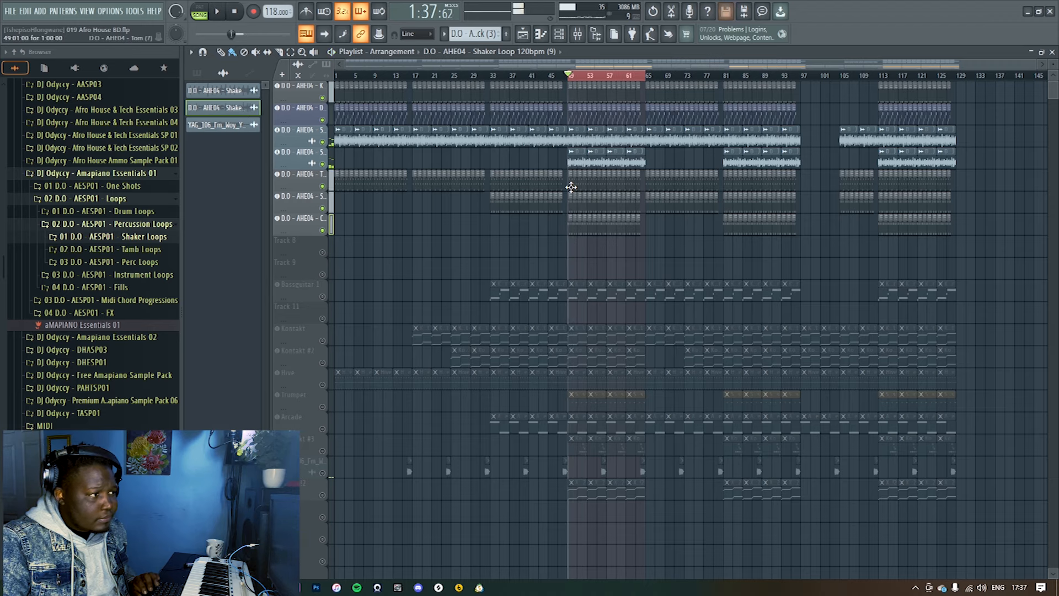
# Step: Examine the note patterns of Tom (7), Snare (11) and C Hat (8) in the piano roll
pyautogui.doubleClick(571, 188)
pyautogui.click(1052, 52)
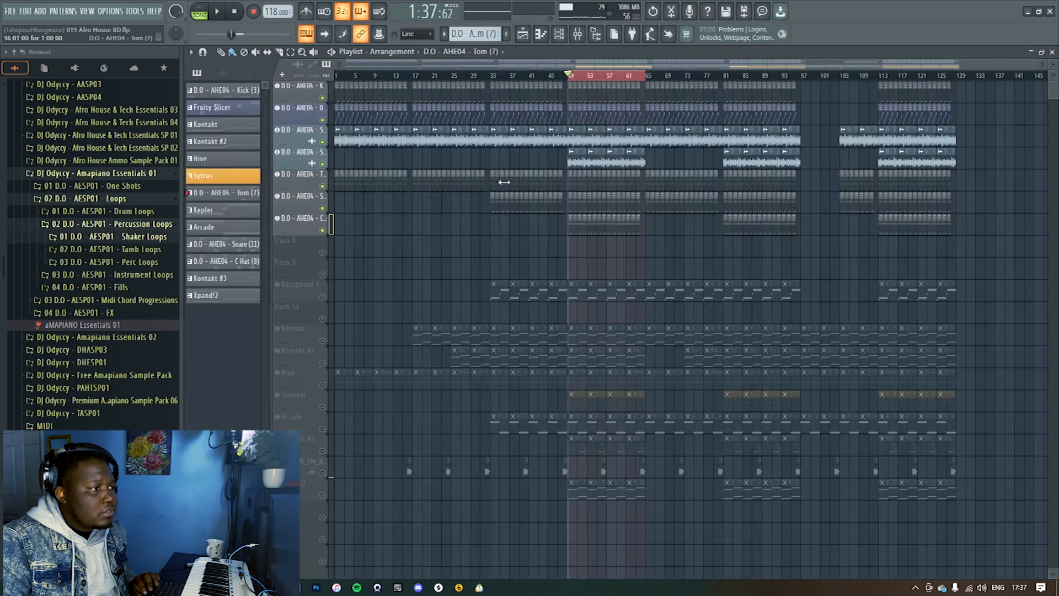
pyautogui.doubleClick(572, 205)
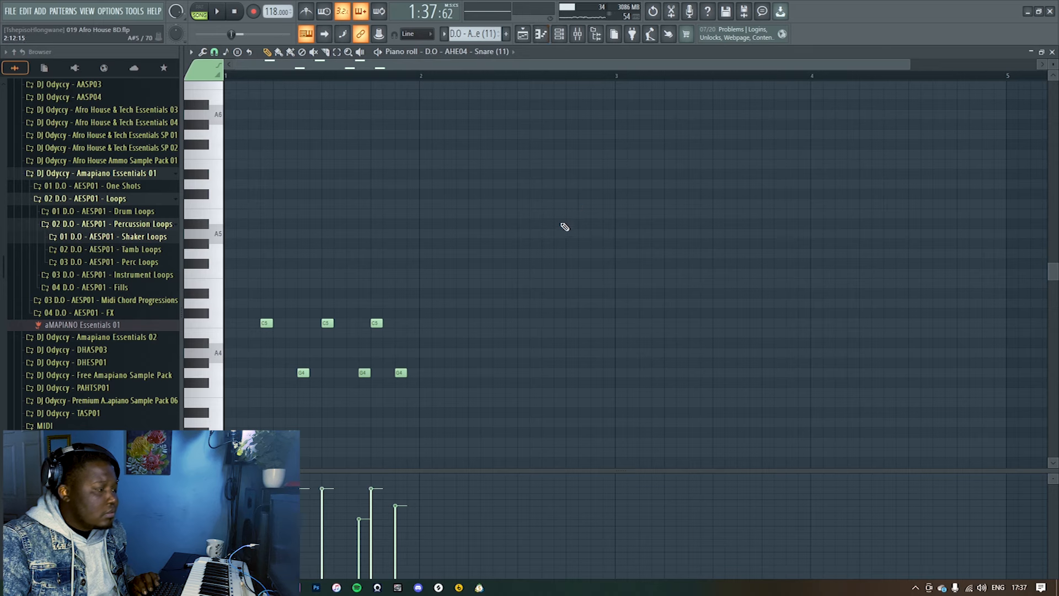
pyautogui.click(1052, 51)
pyautogui.doubleClick(569, 231)
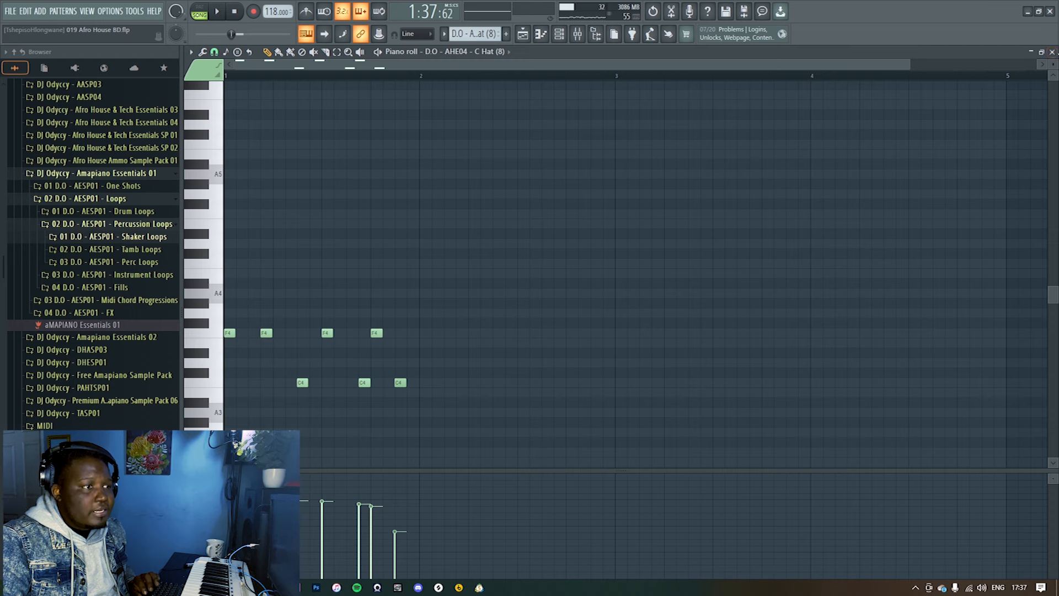
pyautogui.click(1052, 52)
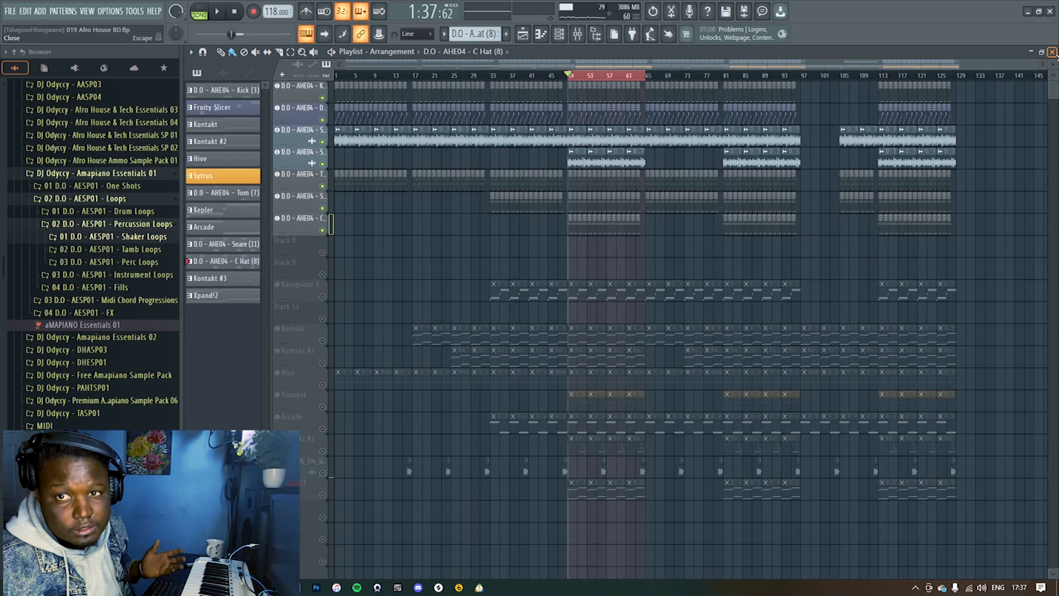
pyautogui.scroll(-2, 343, 270)
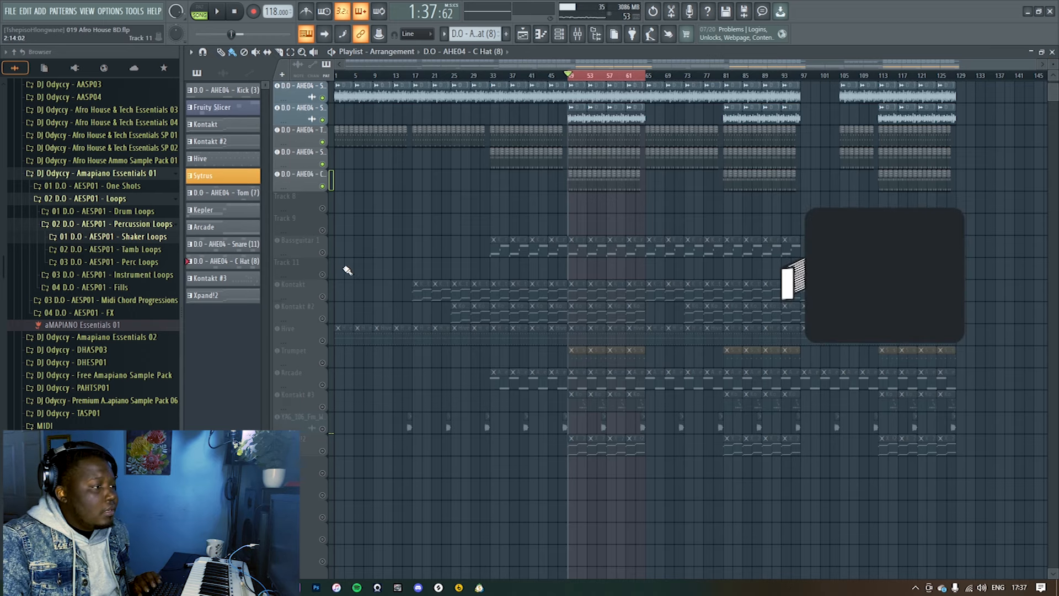
# Step: Solo the Kontakt track and examine its piano roll notes during playback, along with its instrument patch
pyautogui.rightClick(324, 298)
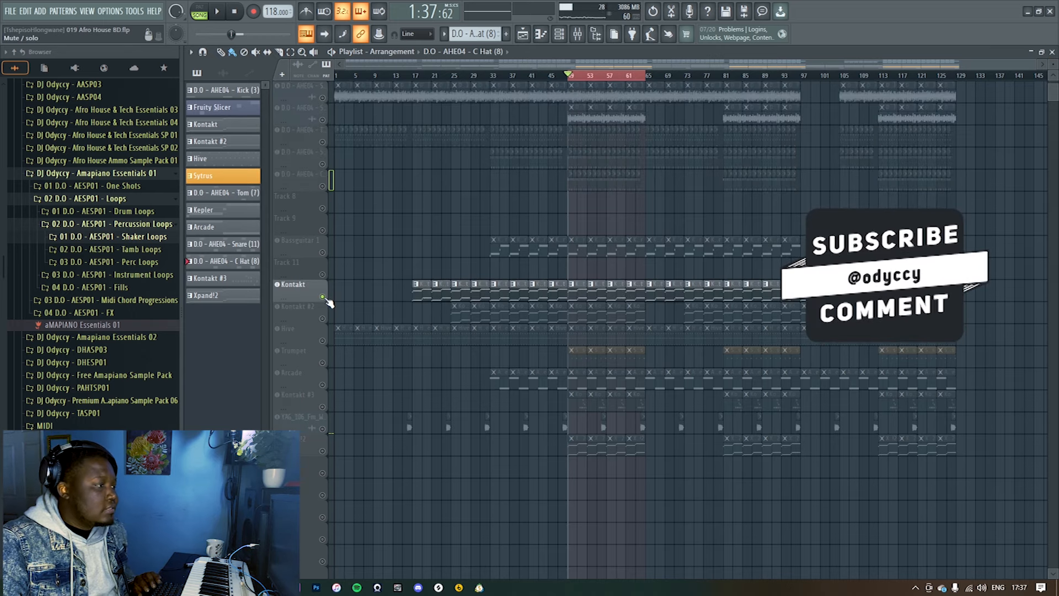
pyautogui.doubleClick(574, 287)
pyautogui.scroll(-5, 559, 288)
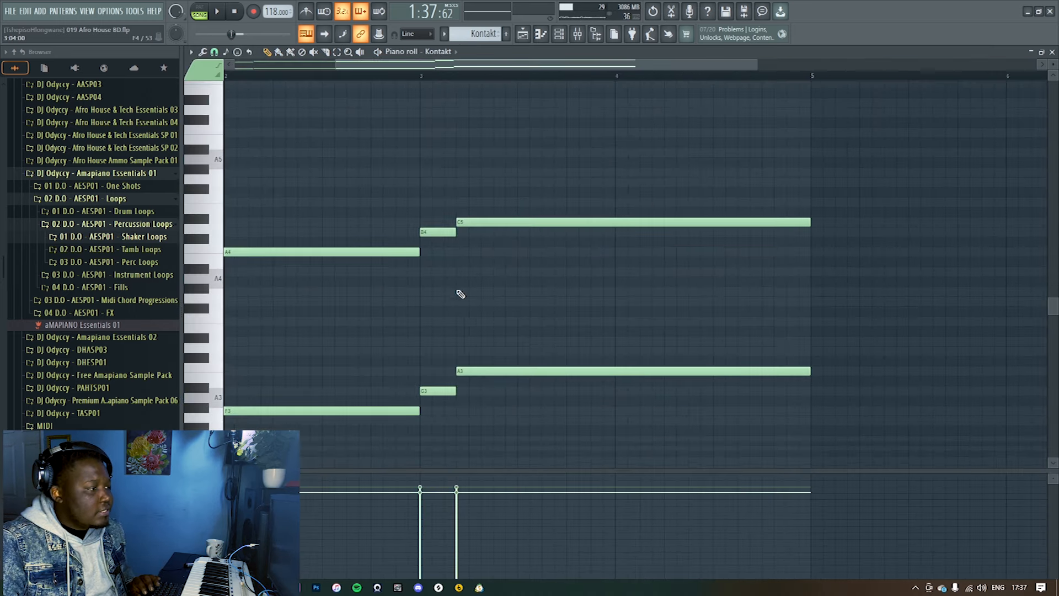
pyautogui.press('space')
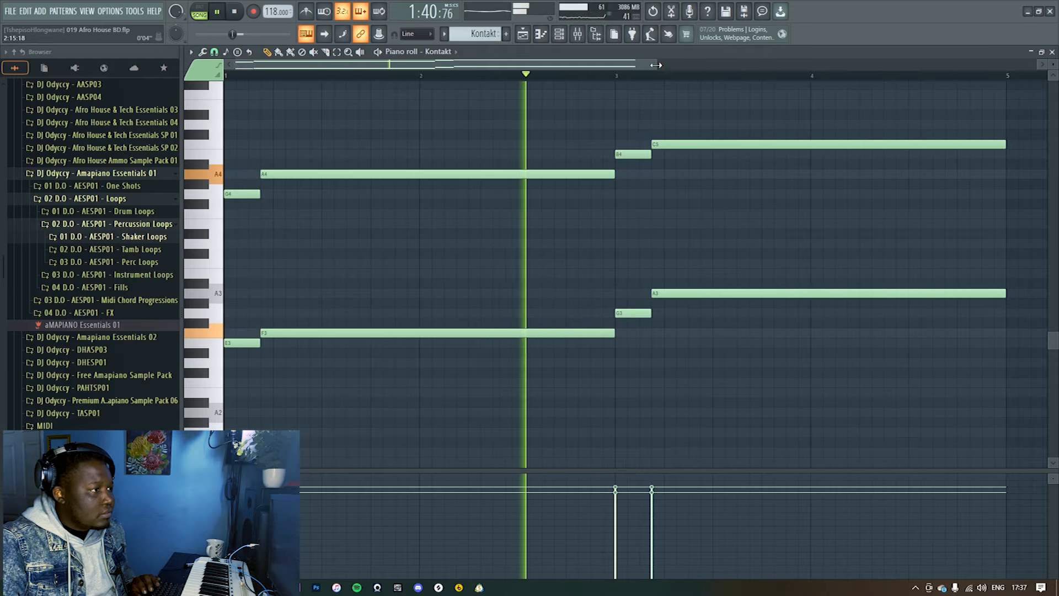
pyautogui.moveTo(716, 70); pyautogui.dragTo(790, 72)
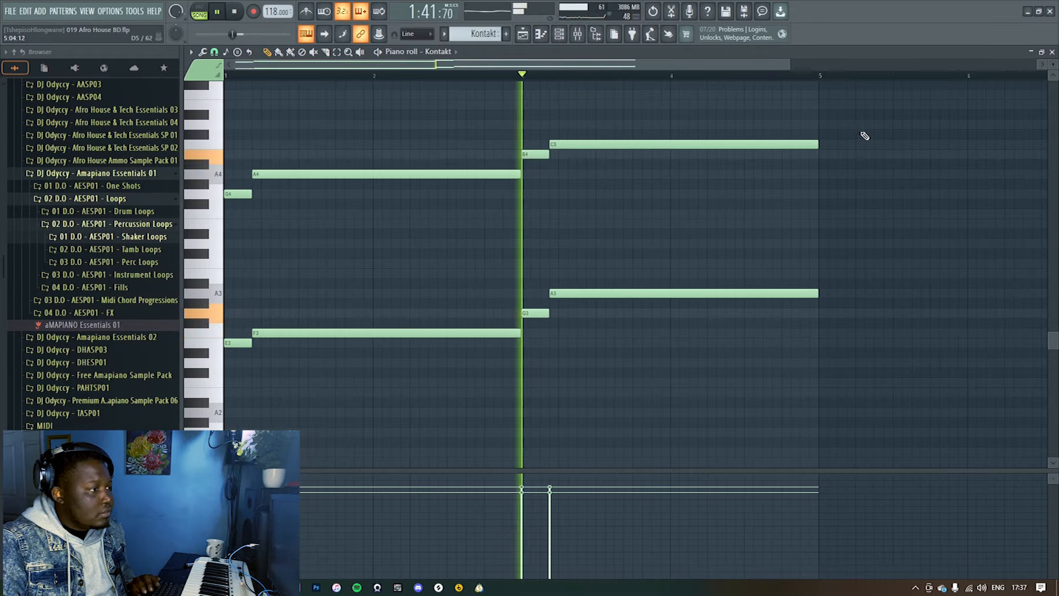
pyautogui.click(1053, 52)
pyautogui.press('space')
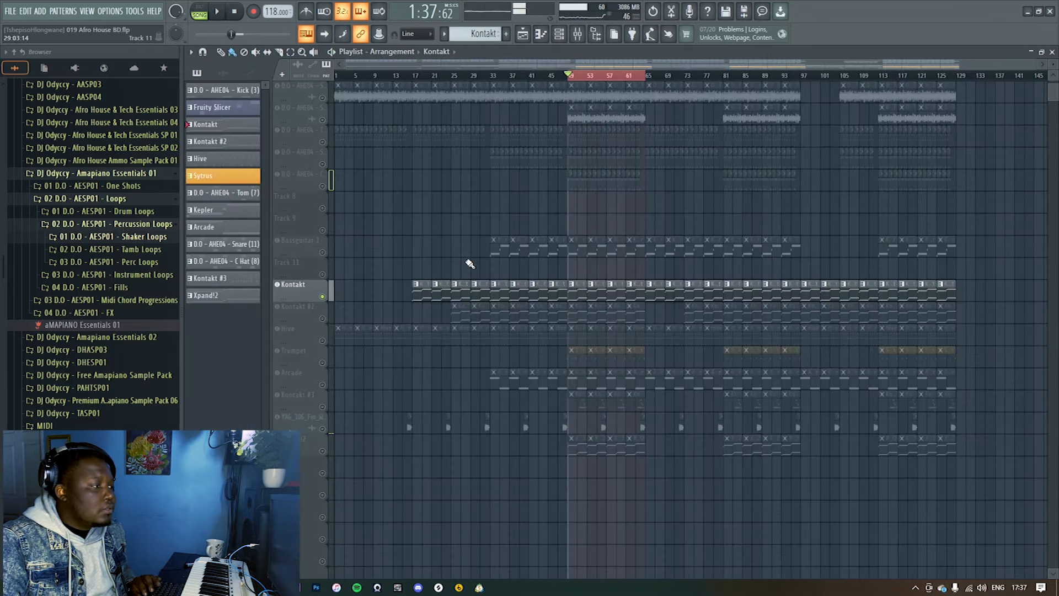
pyautogui.click(310, 292)
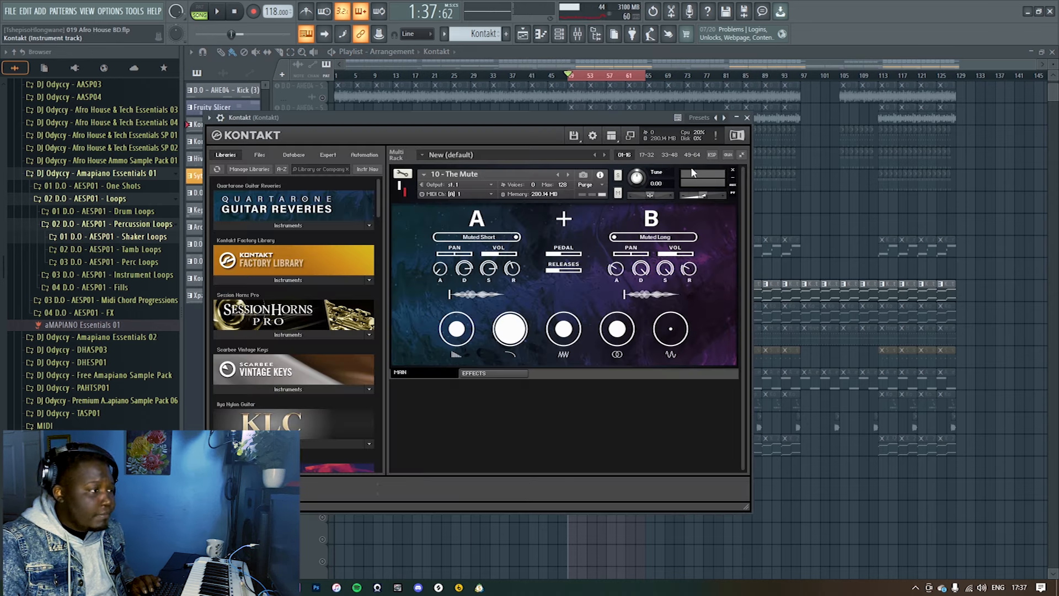
pyautogui.click(747, 118)
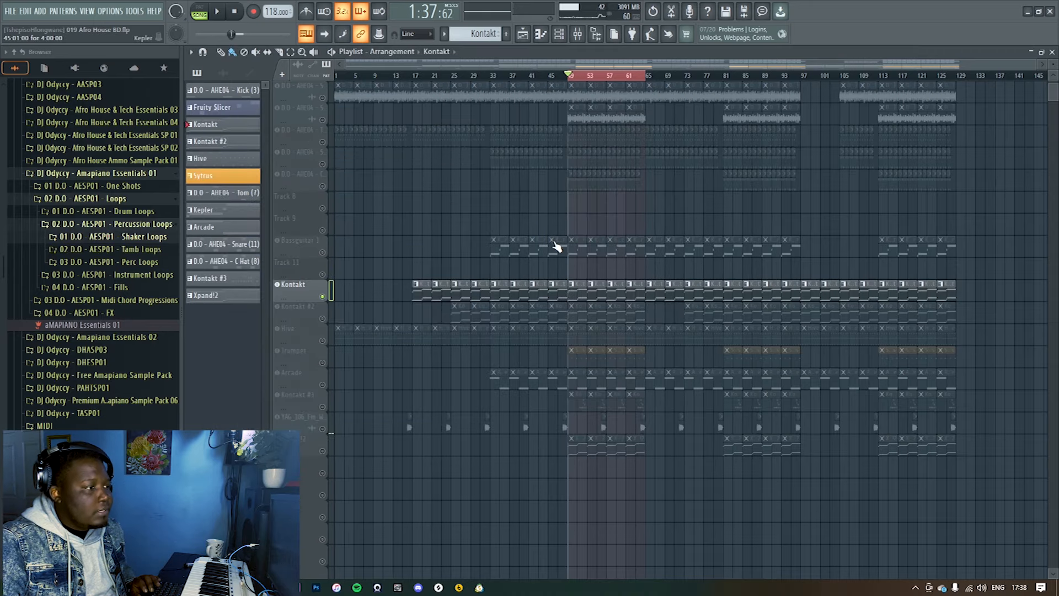
# Step: Add Fruity Parametric EQ 2 to the Kontakt mixer track with the 20Hz - 18kHz cut preset and raise the low cut frequency
pyautogui.press('F9')
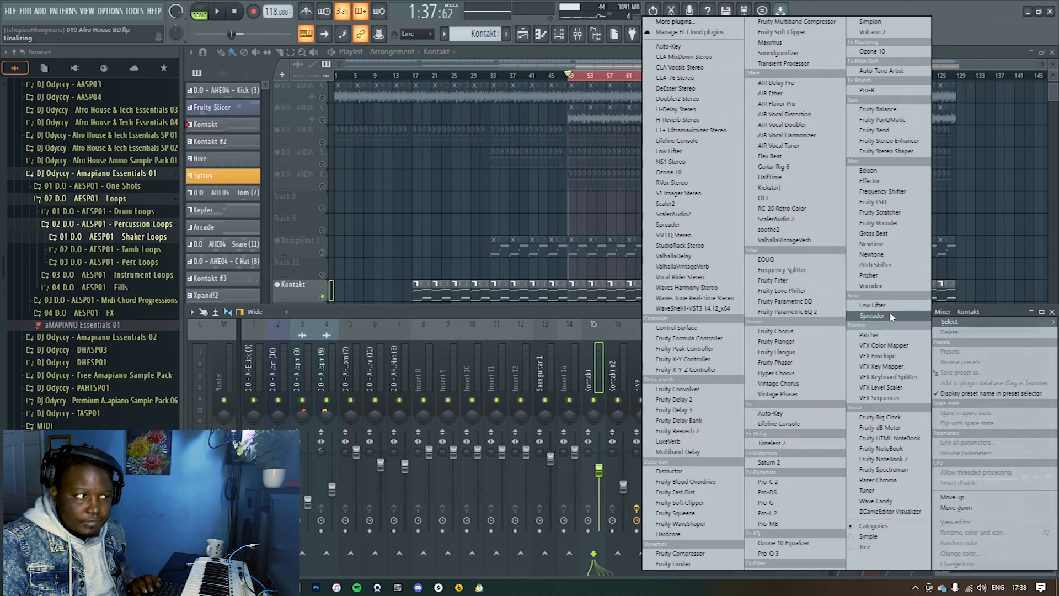
pyautogui.click(791, 312)
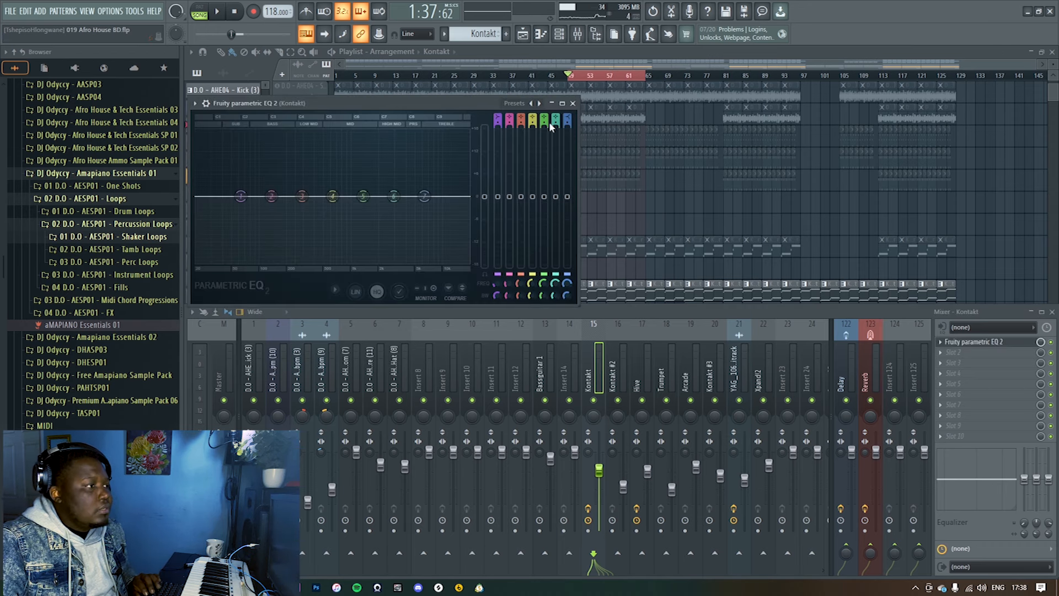
pyautogui.click(539, 103)
pyautogui.moveTo(497, 283); pyautogui.dragTo(497, 259)
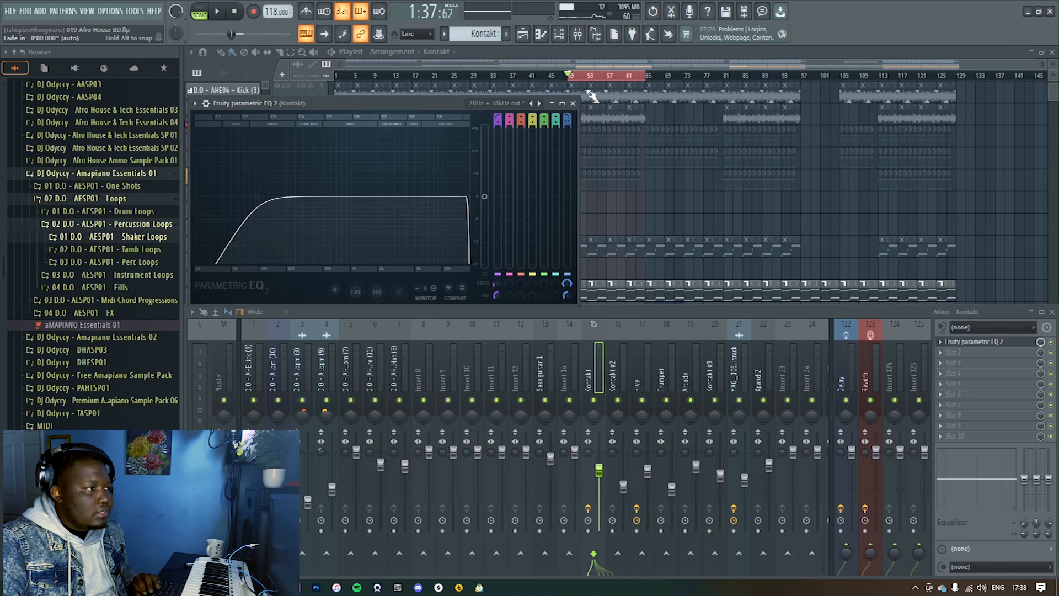
pyautogui.click(574, 104)
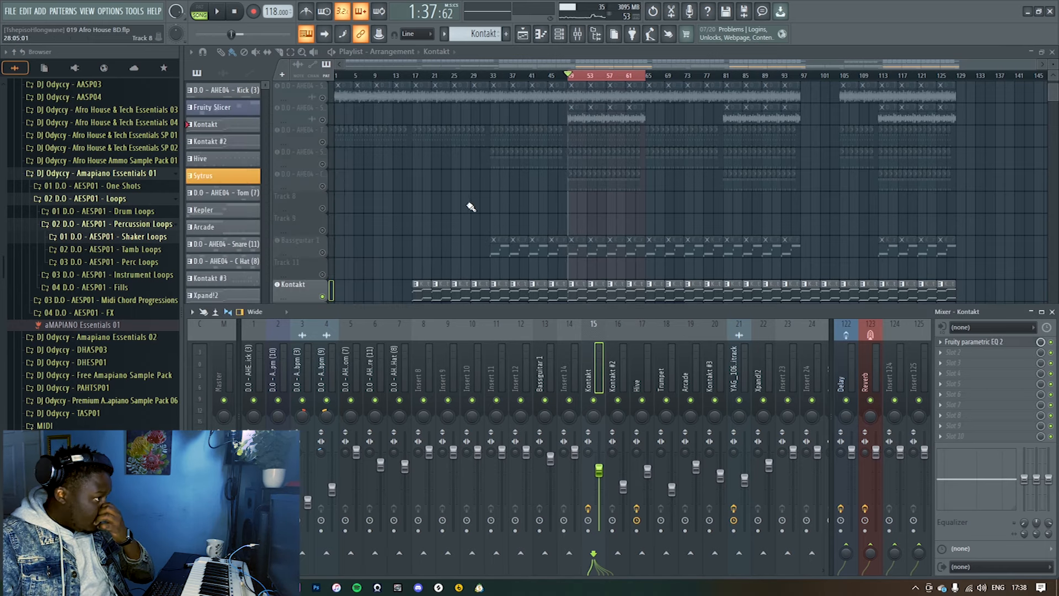
pyautogui.press('F9')
# Step: Unmute the Kontakt #2 track and play the section while viewing its Cello Ensemble instrument
pyautogui.click(324, 320)
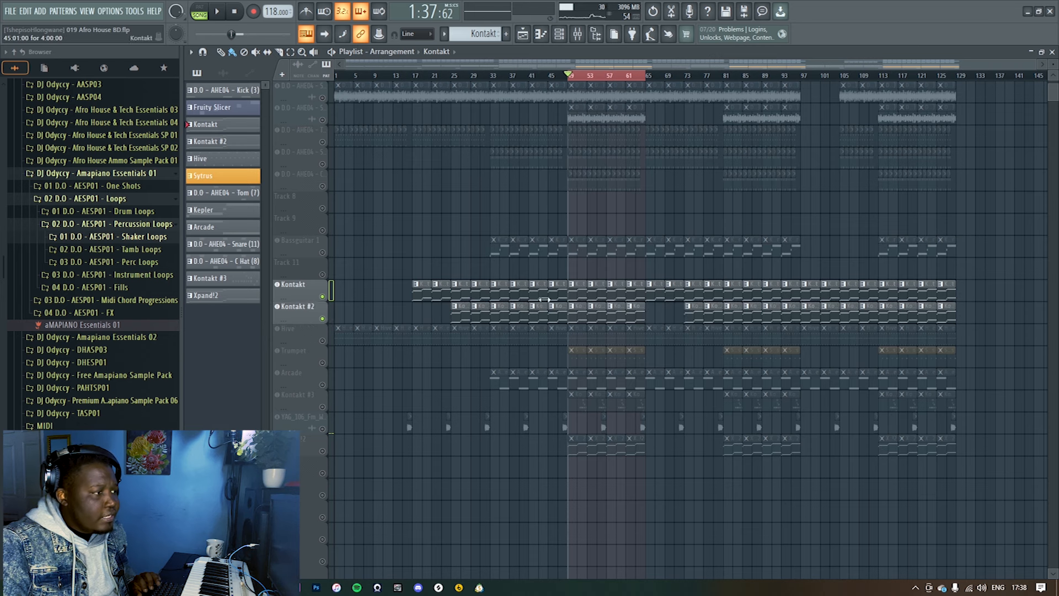
pyautogui.press('space')
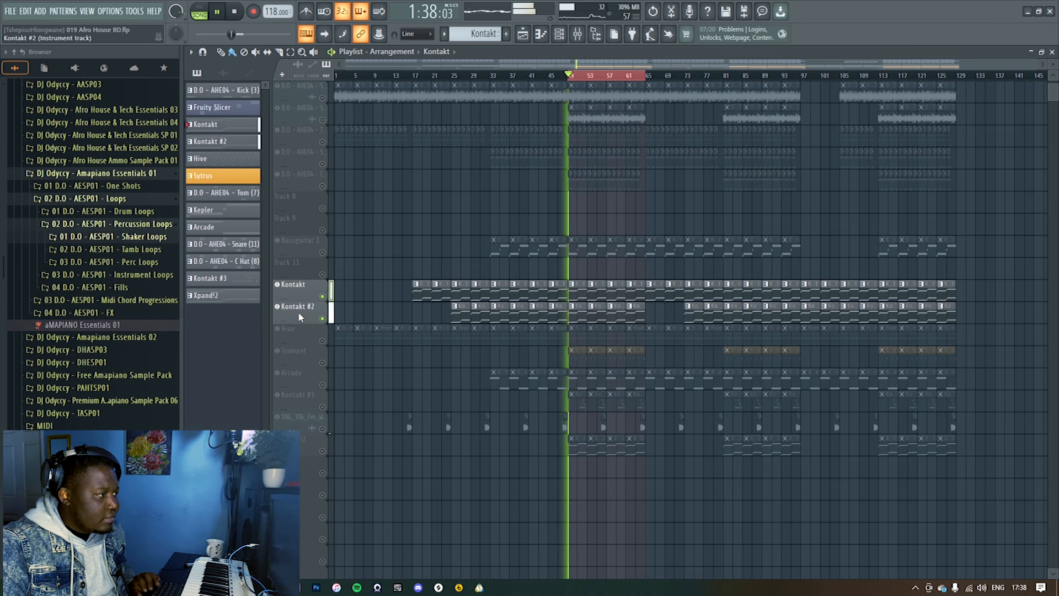
pyautogui.click(298, 312)
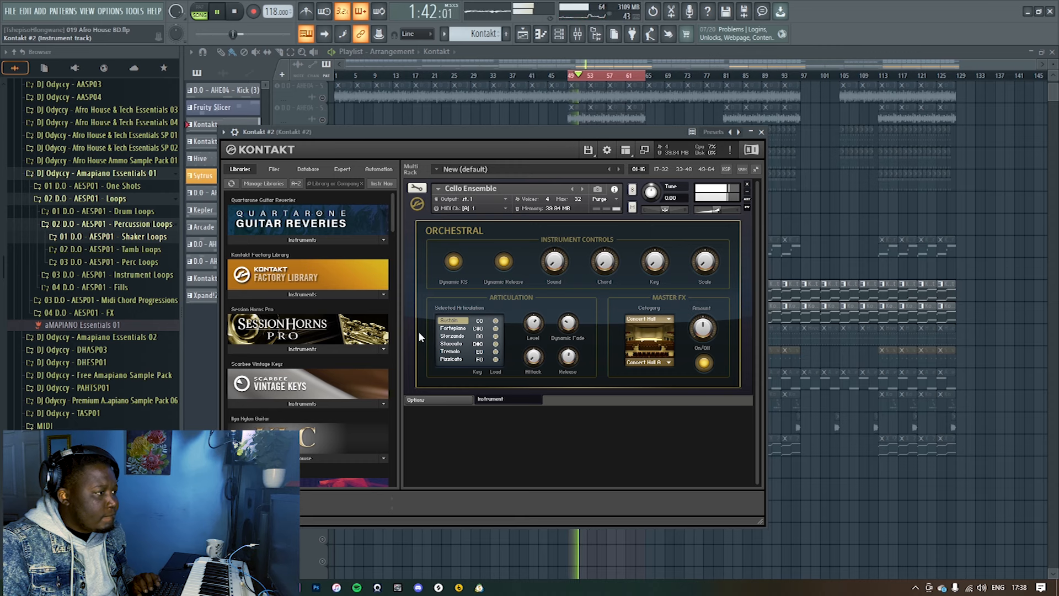
pyautogui.click(761, 132)
pyautogui.press('space')
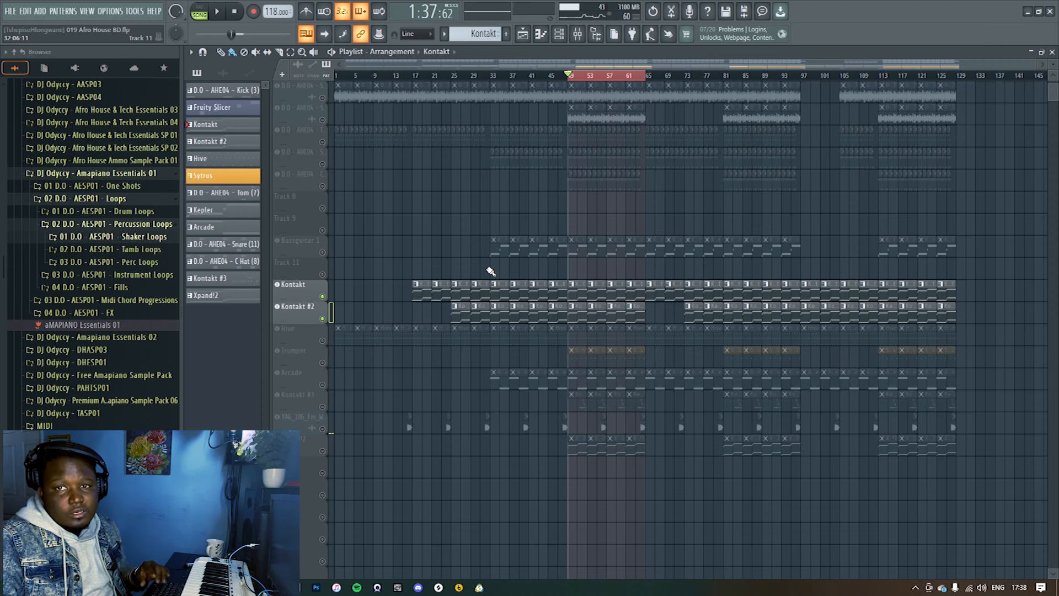
# Step: Unmute the Hive track, view its preset in the synth's browser and play the section
pyautogui.click(323, 341)
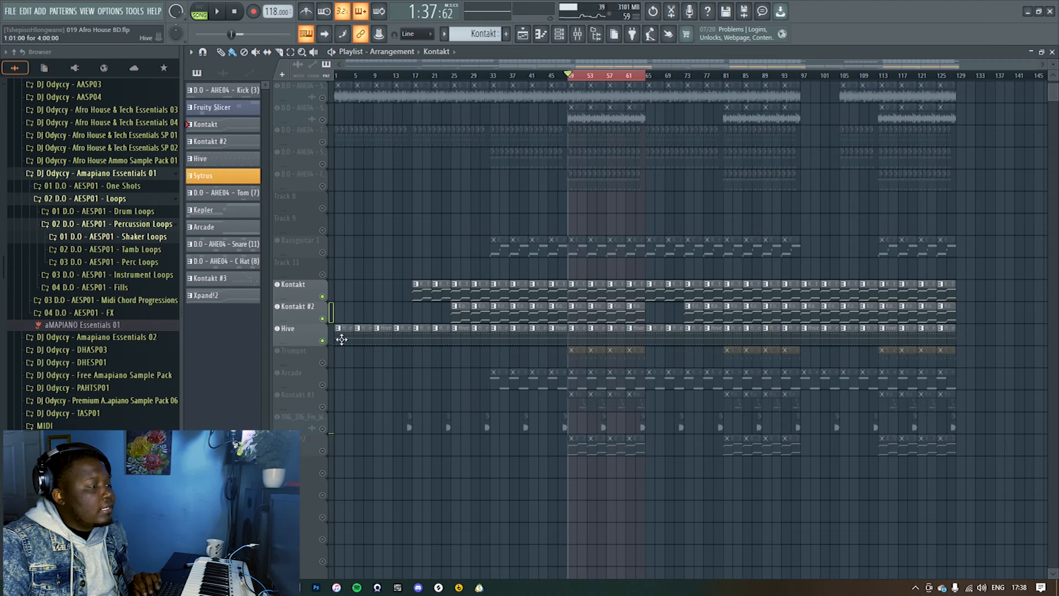
pyautogui.click(302, 335)
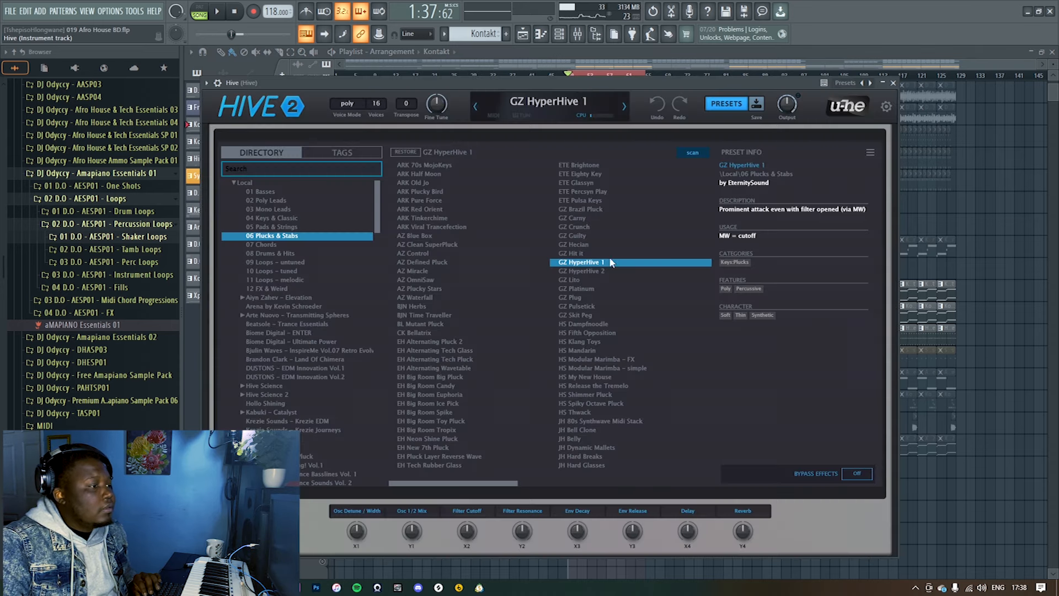
pyautogui.click(894, 83)
pyautogui.press('space')
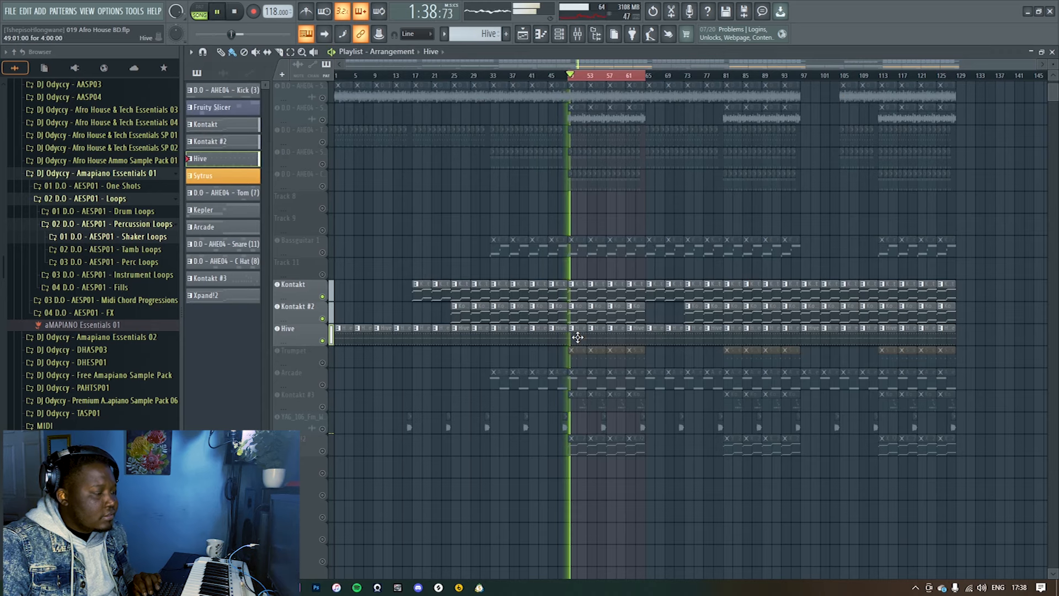
# Step: Examine the full Hive note pattern in the piano roll during playback and return to the stopped arrangement
pyautogui.doubleClick(578, 338)
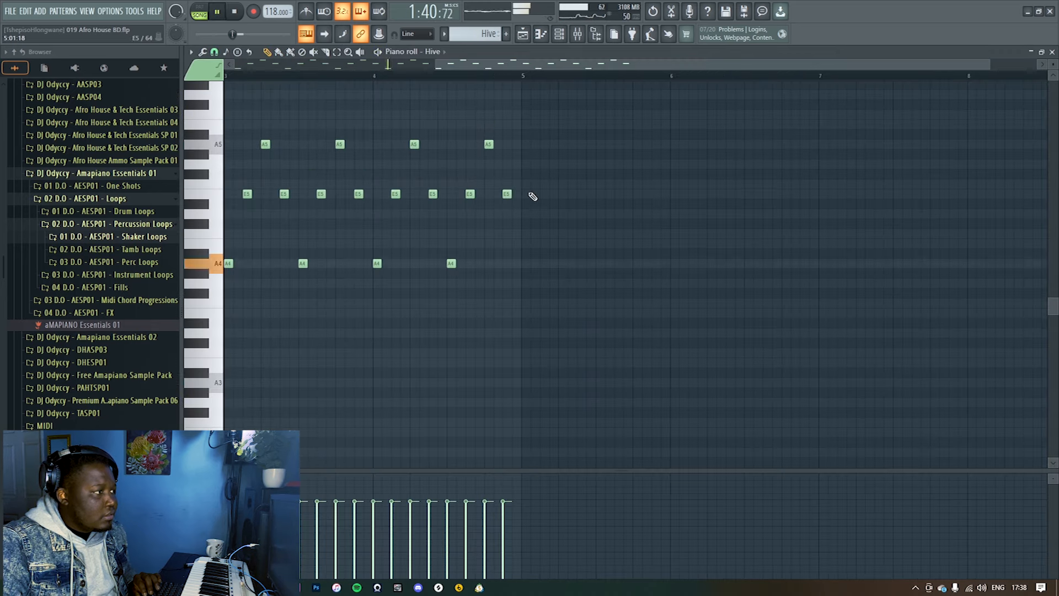
pyautogui.moveTo(465, 65); pyautogui.dragTo(257, 67)
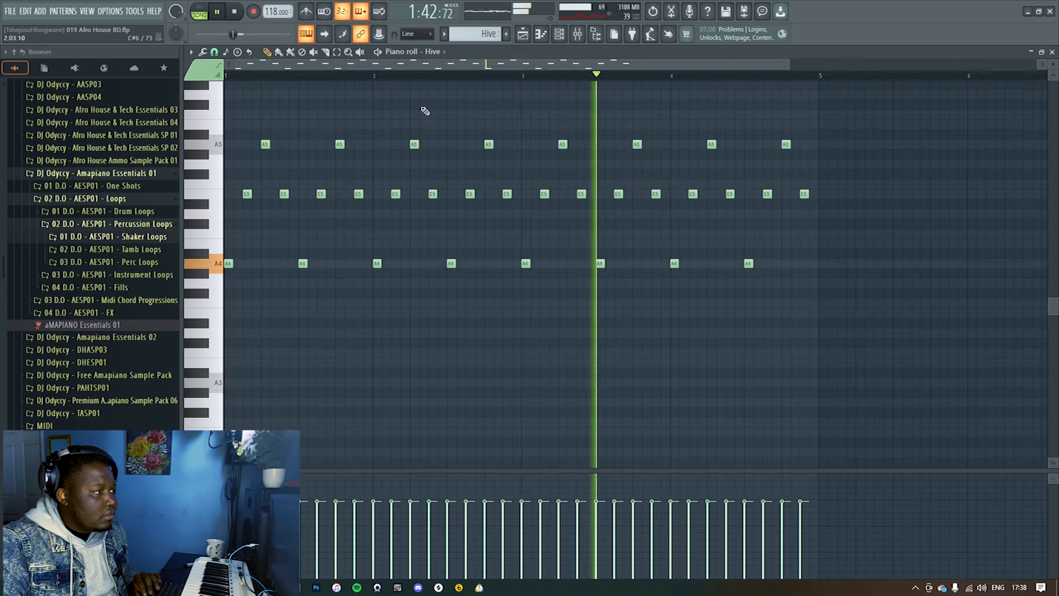
pyautogui.click(1053, 51)
pyautogui.press('space')
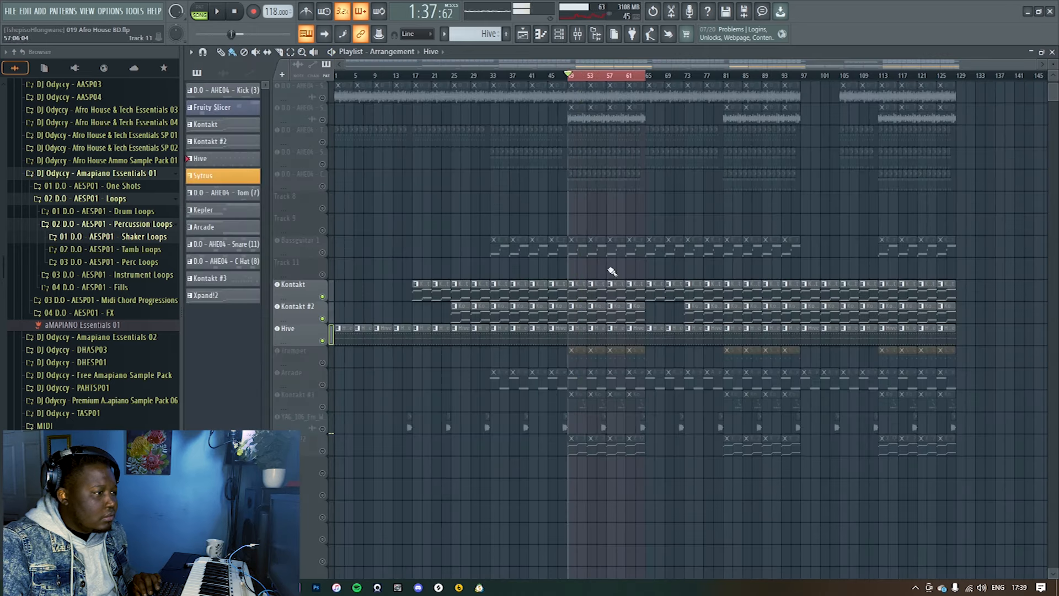
# Step: Unmute the Trumpet track and play the section while viewing its Sytrus settings
pyautogui.click(324, 363)
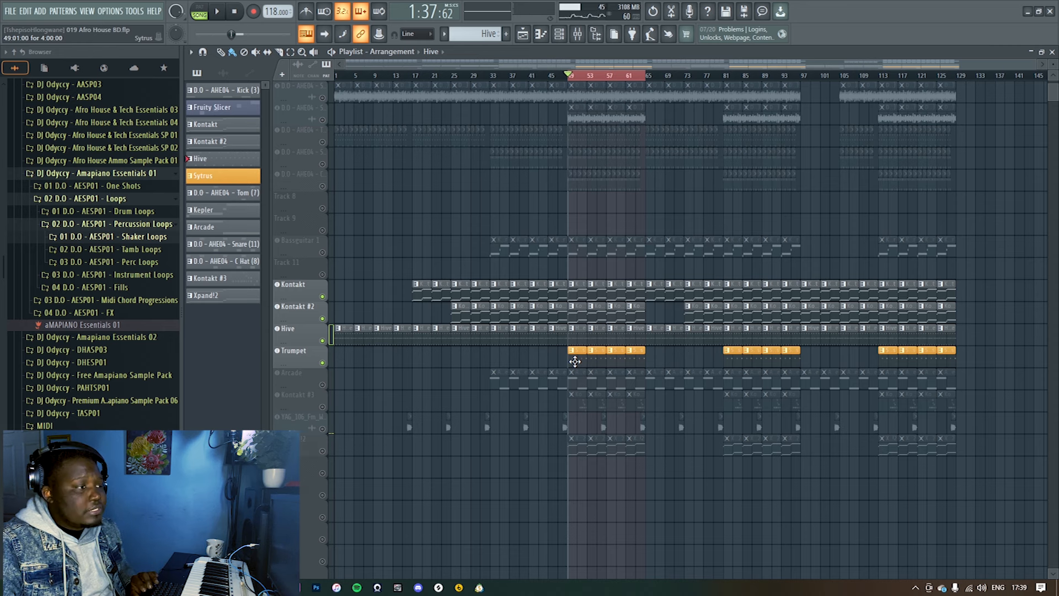
pyautogui.press('space')
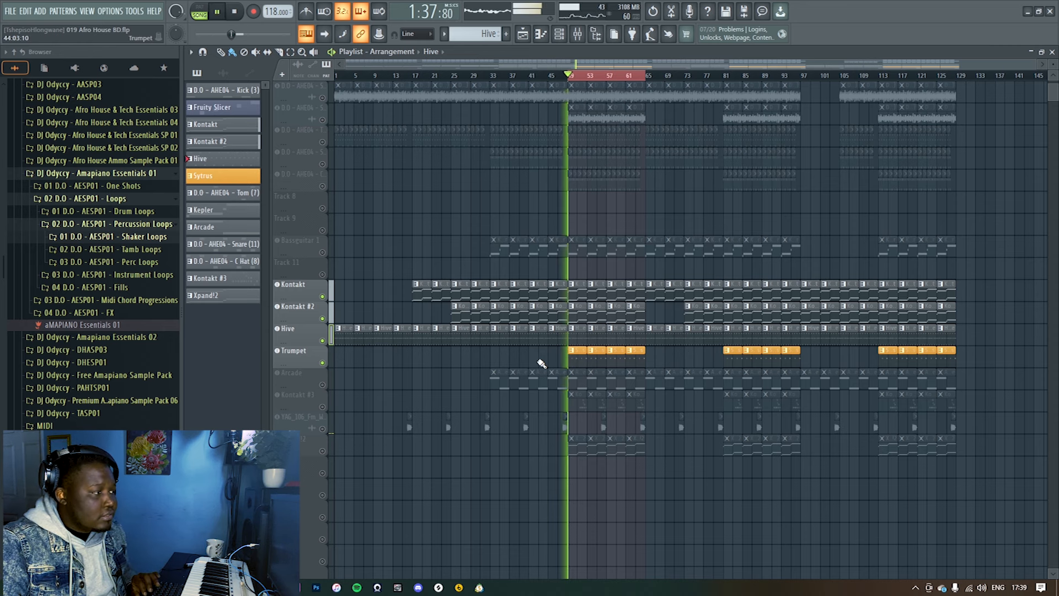
pyautogui.click(304, 357)
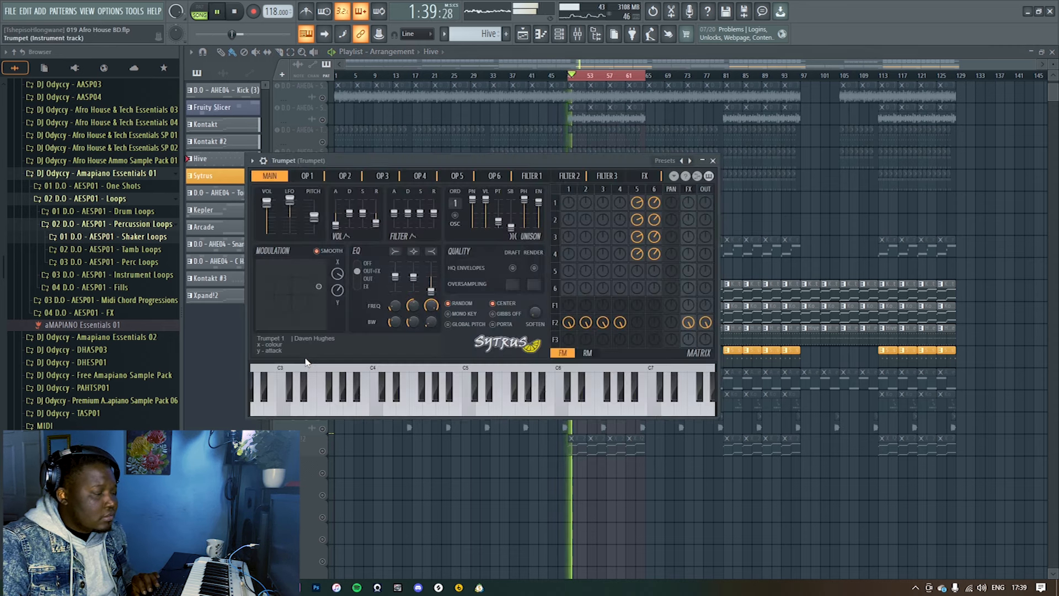
pyautogui.click(713, 160)
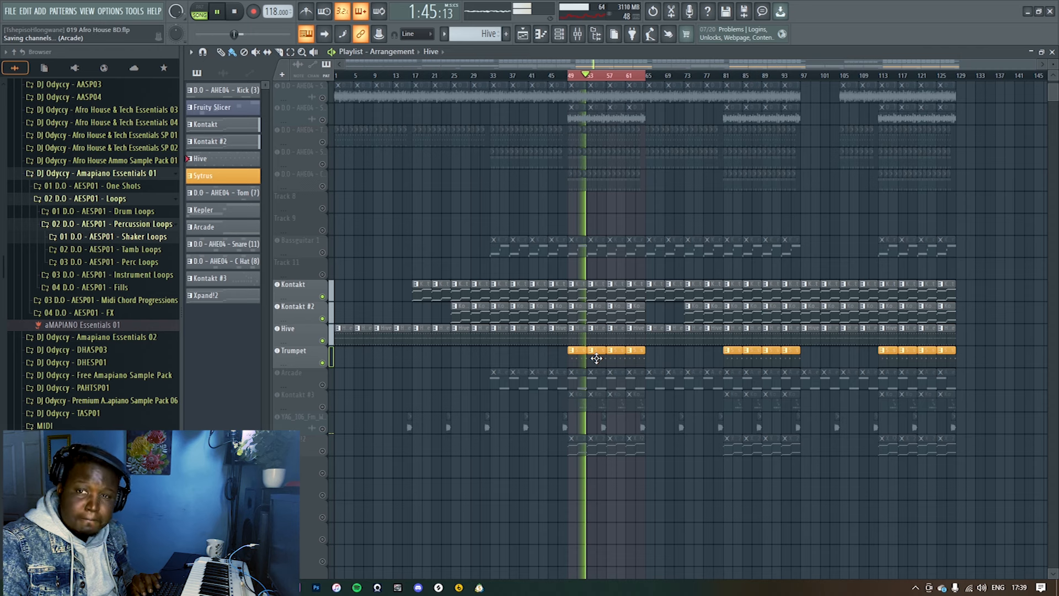
pyautogui.press('space')
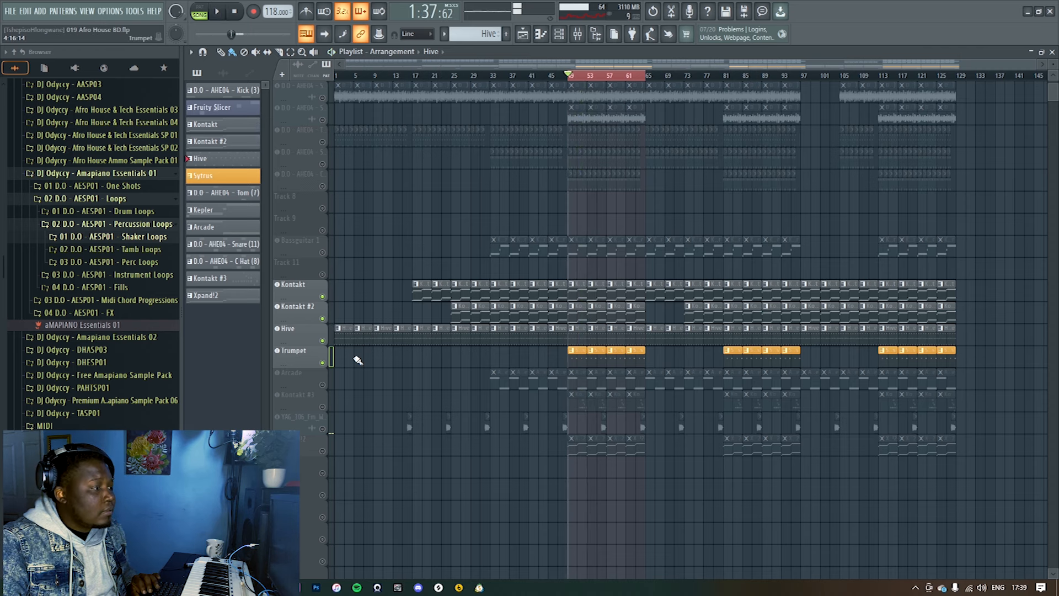
# Step: Unmute the Arcade track, view its Lost in the Ether kit and play the section with it
pyautogui.click(325, 385)
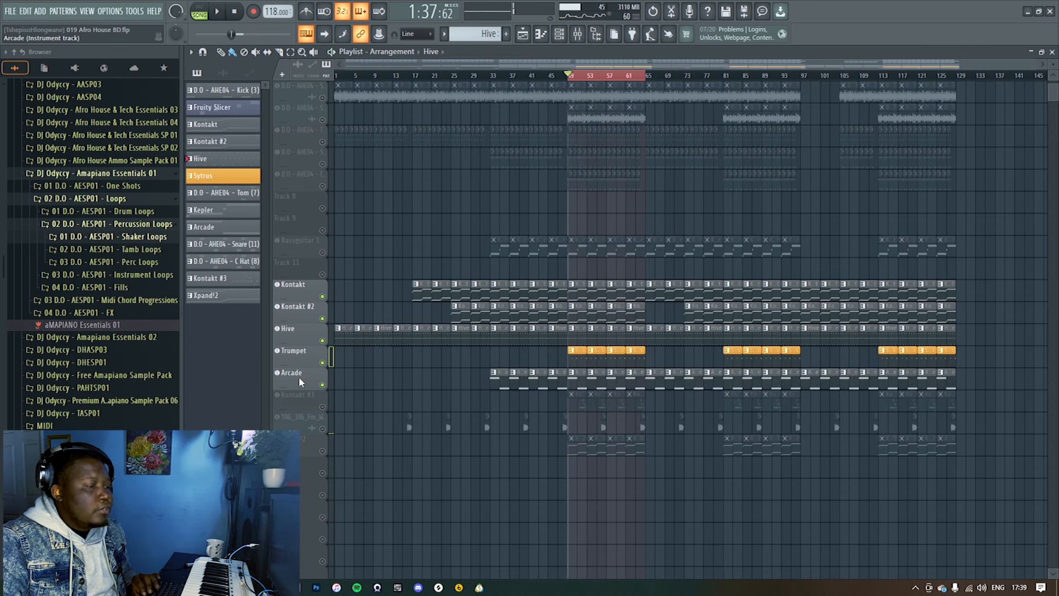
pyautogui.click(299, 376)
pyautogui.doubleClick(300, 379)
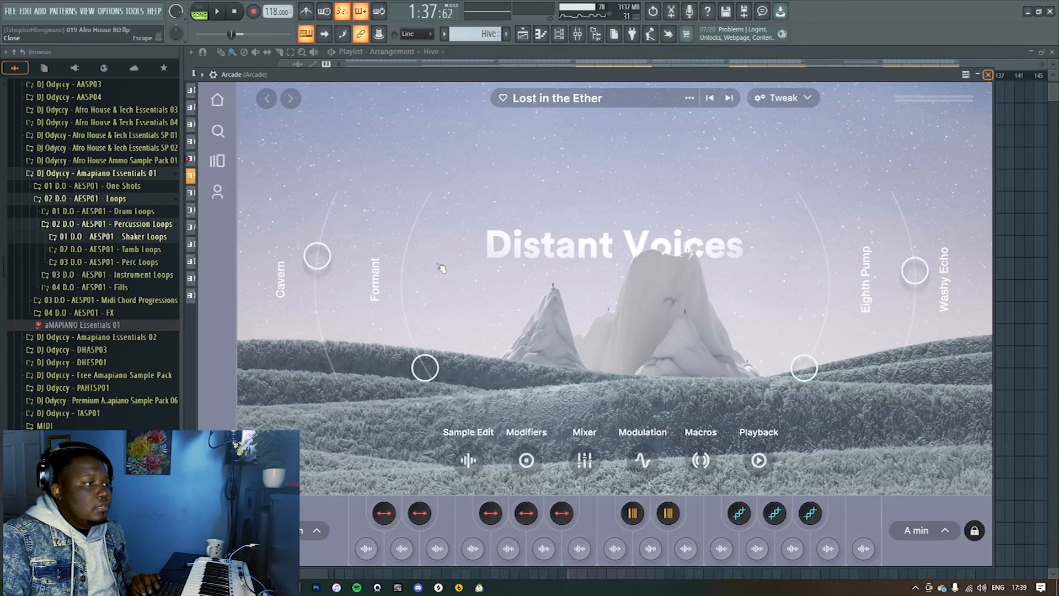
pyautogui.press('Escape')
pyautogui.press('space')
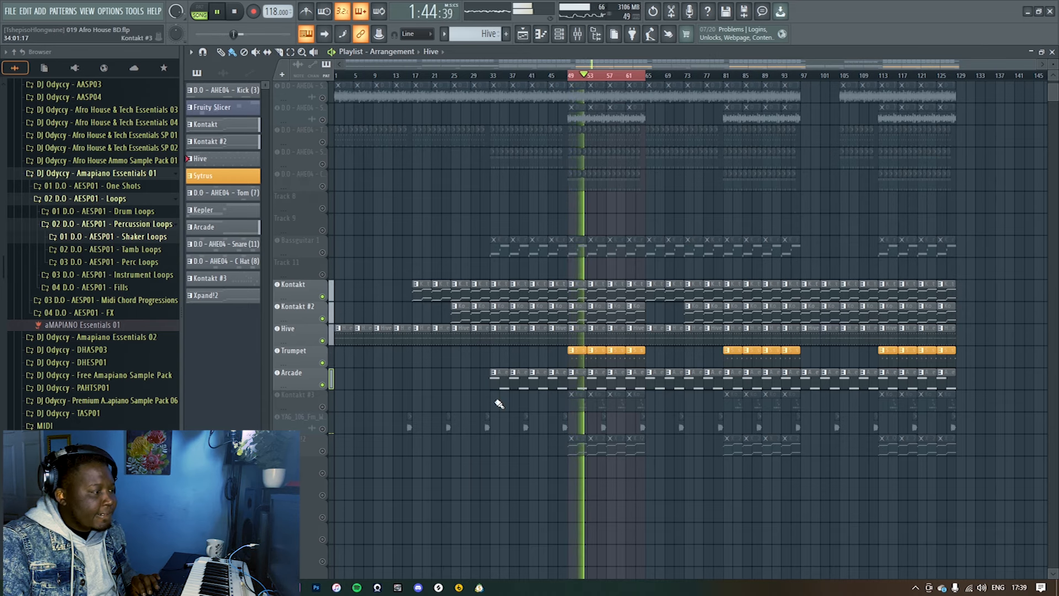
pyautogui.scroll(-1, 446, 393)
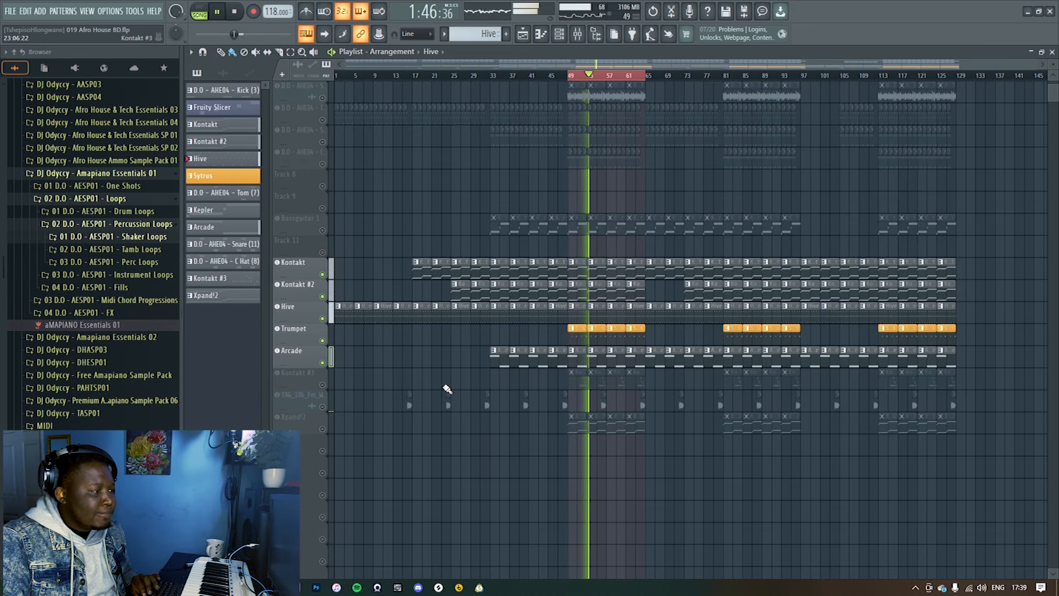
pyautogui.press('space')
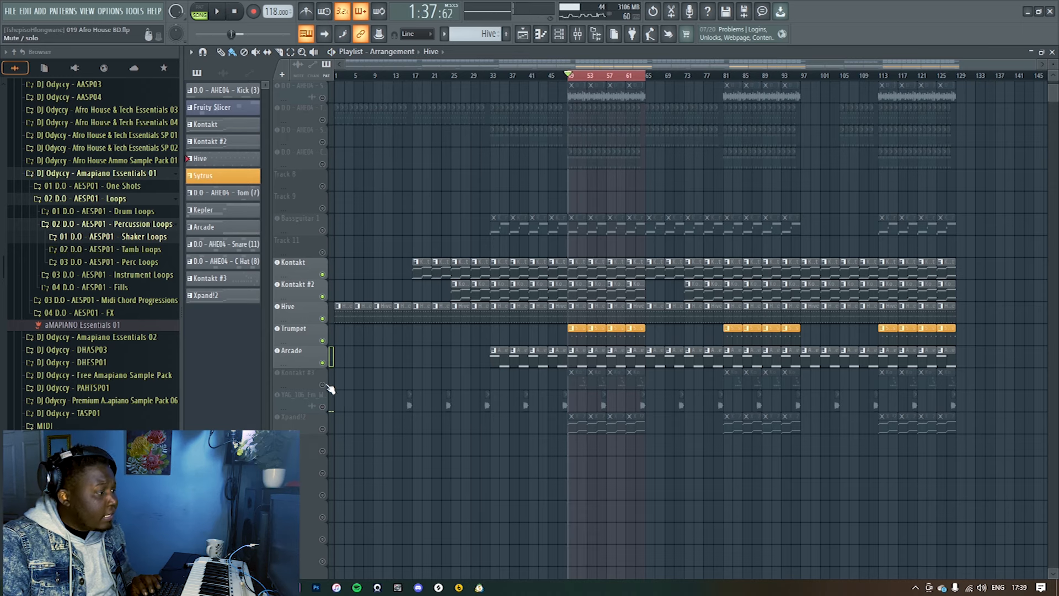
# Step: View the instrument patch loaded in Kontakt #3
pyautogui.click(296, 379)
pyautogui.click(297, 379)
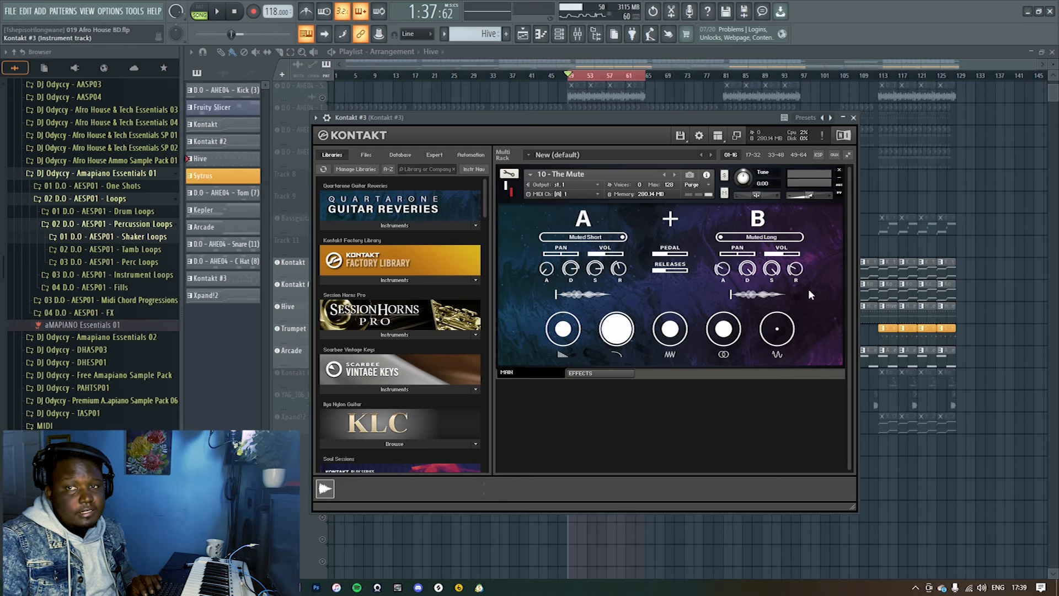
pyautogui.click(854, 117)
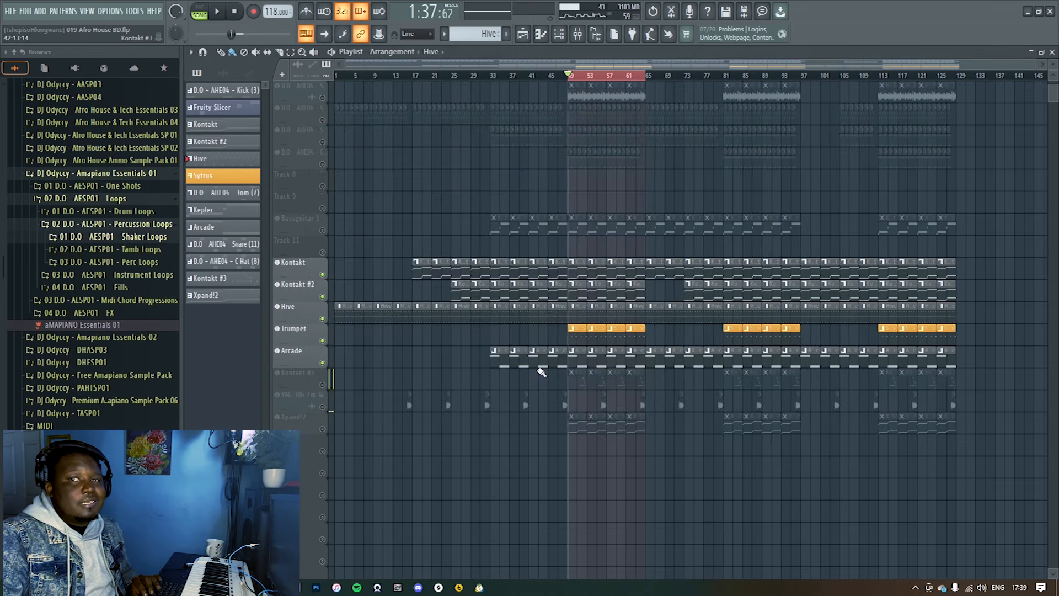
# Step: Unmute the Kontakt #3 track and play the section while viewing its notes in the piano roll
pyautogui.click(324, 385)
pyautogui.press('space')
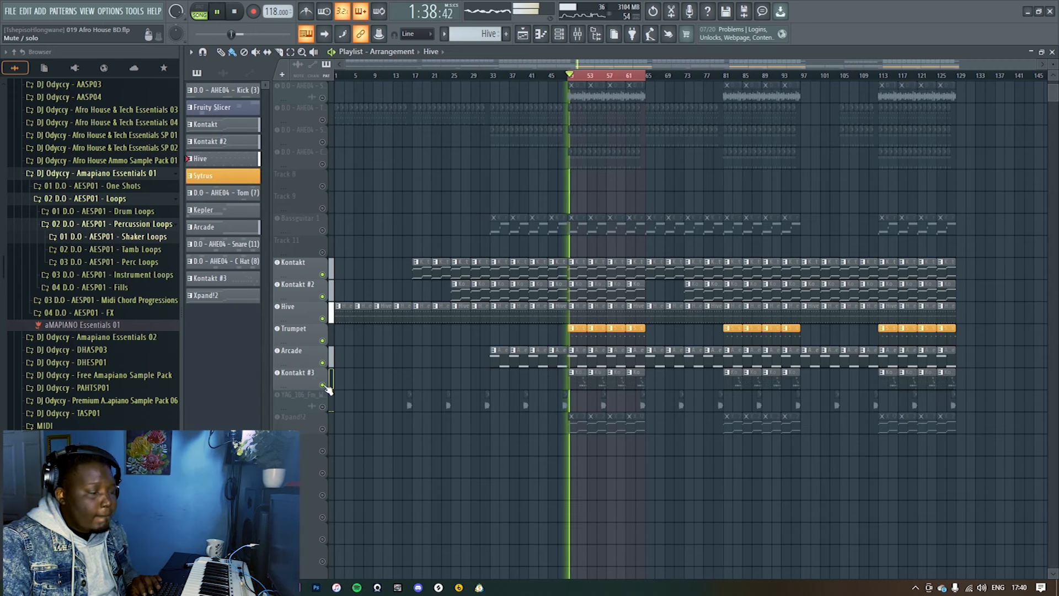
pyautogui.doubleClick(575, 383)
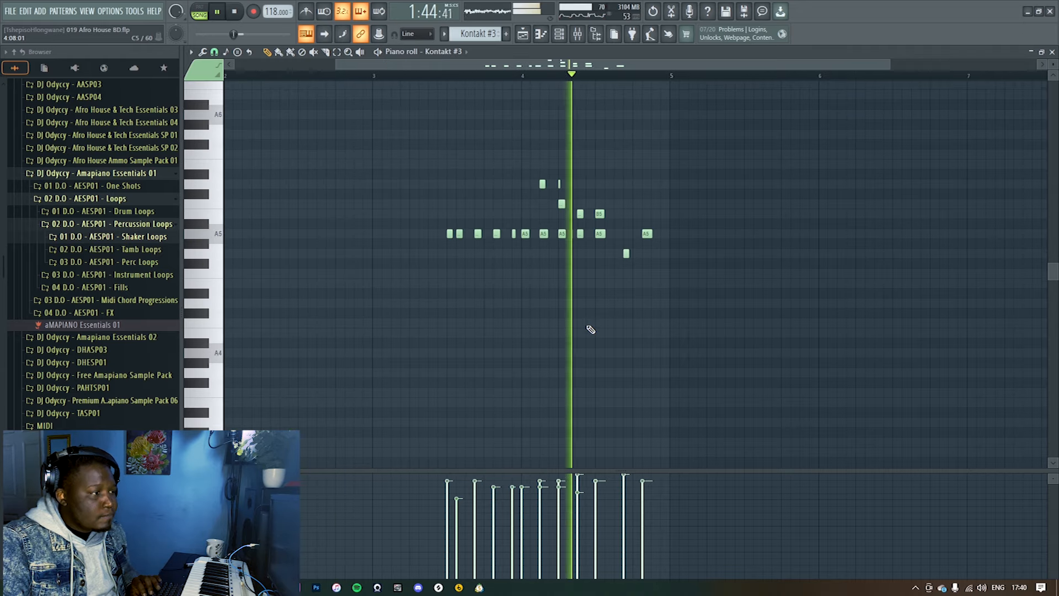
# Step: Return to the playlist, unmute the YAG_106_Fm audio track and save the project
pyautogui.click(1053, 51)
pyautogui.press('space')
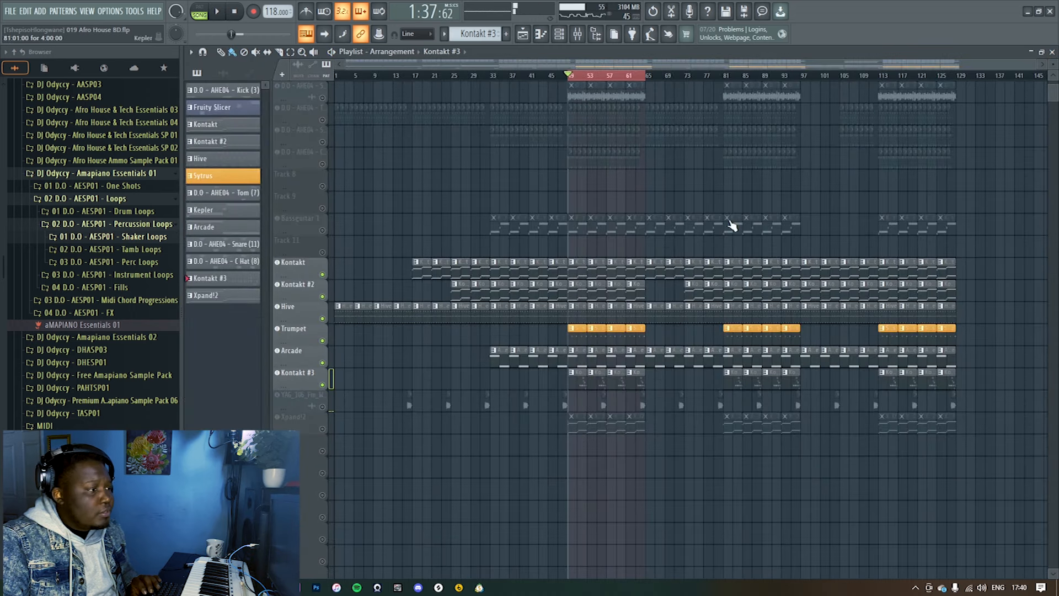
pyautogui.click(323, 407)
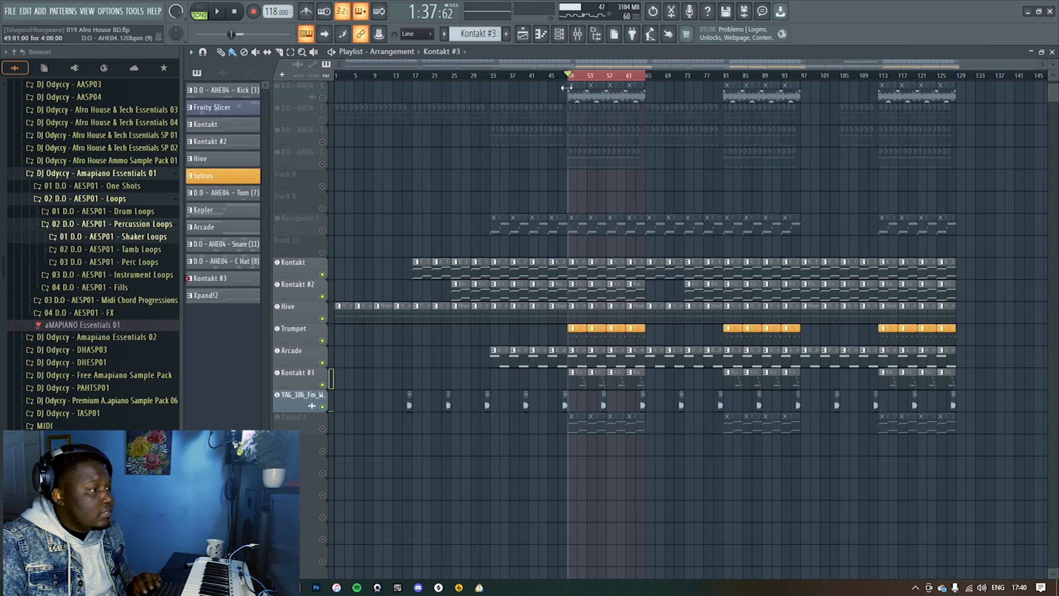
pyautogui.hotkey('ctrl', 's')
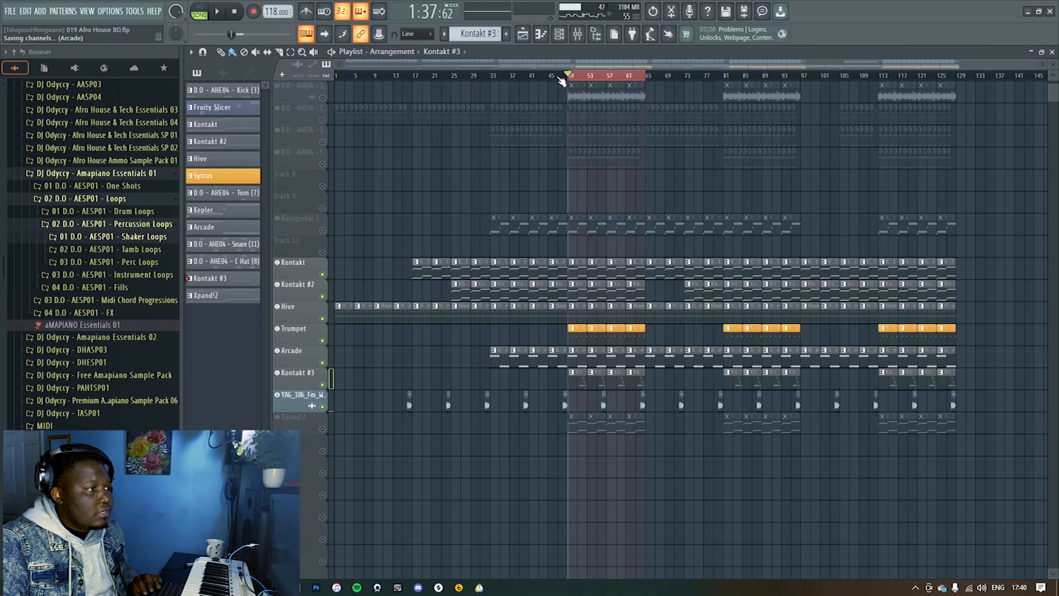
# Step: Play the arrangement from shortly before bar 49 to hear the YAG_106_Fm sample with the melodic layers
pyautogui.click(559, 77)
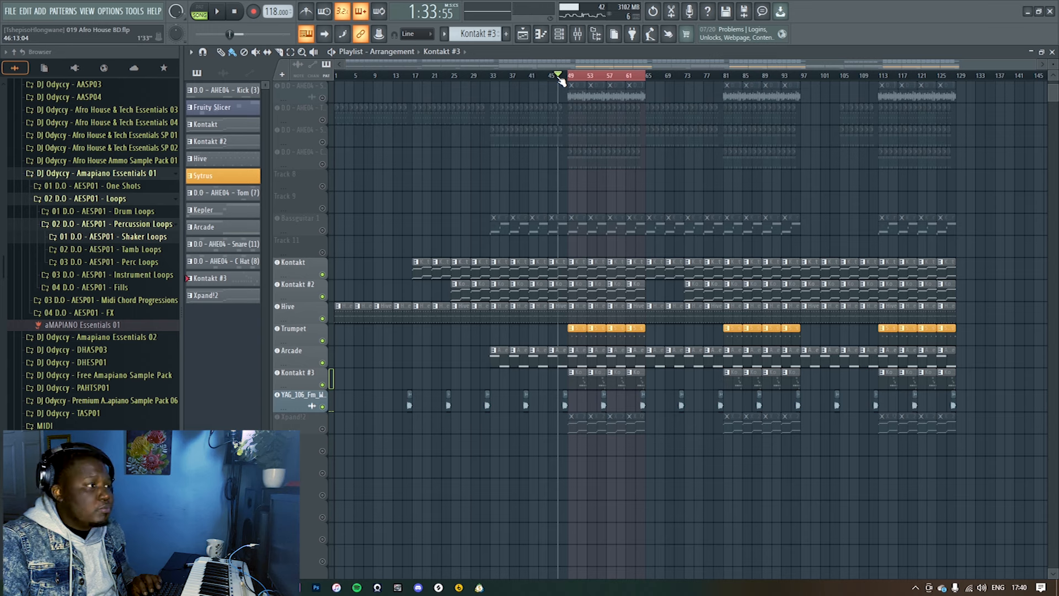
pyautogui.press('space')
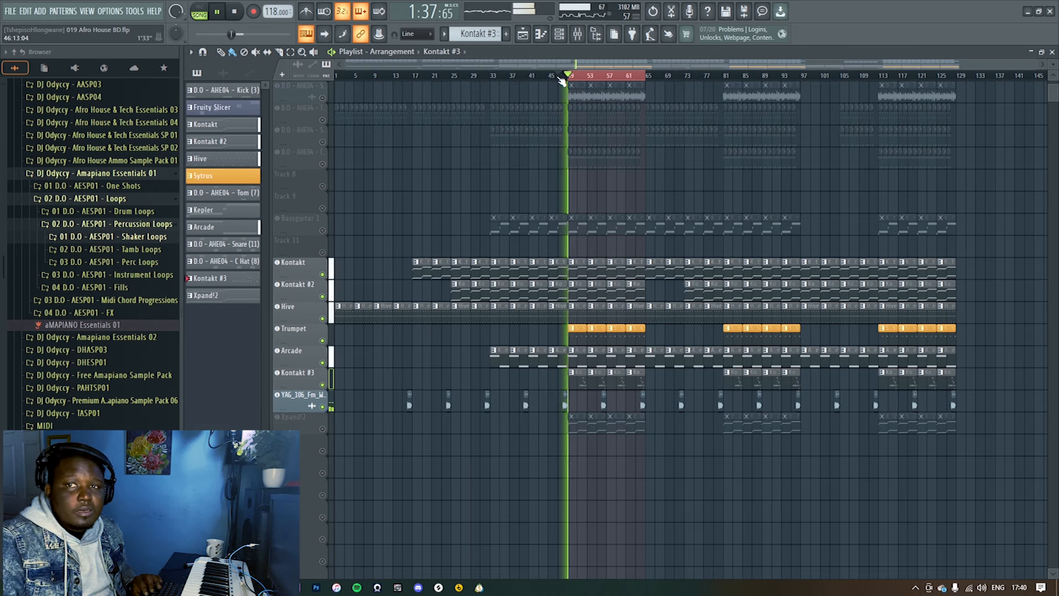
pyautogui.press('space')
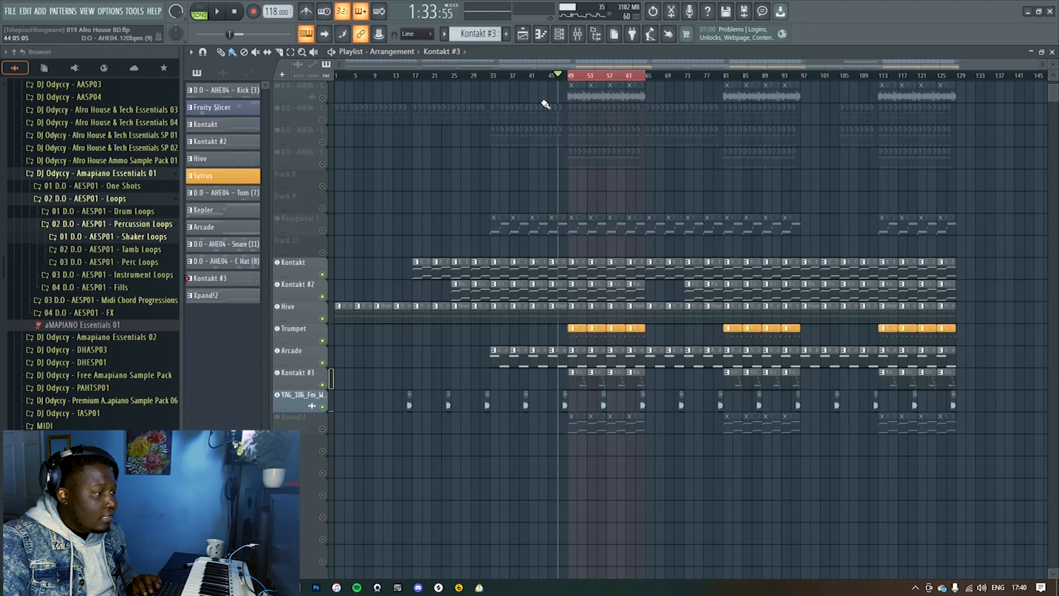
# Step: Unmute the Xpand!2 track and play the section while viewing its notes in the piano roll
pyautogui.click(322, 429)
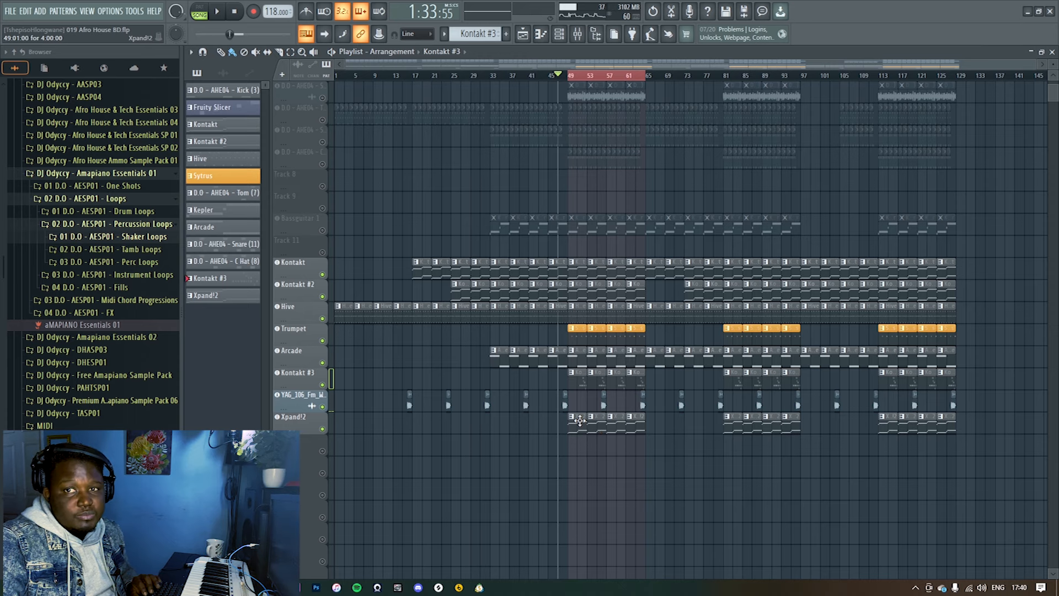
pyautogui.press('space')
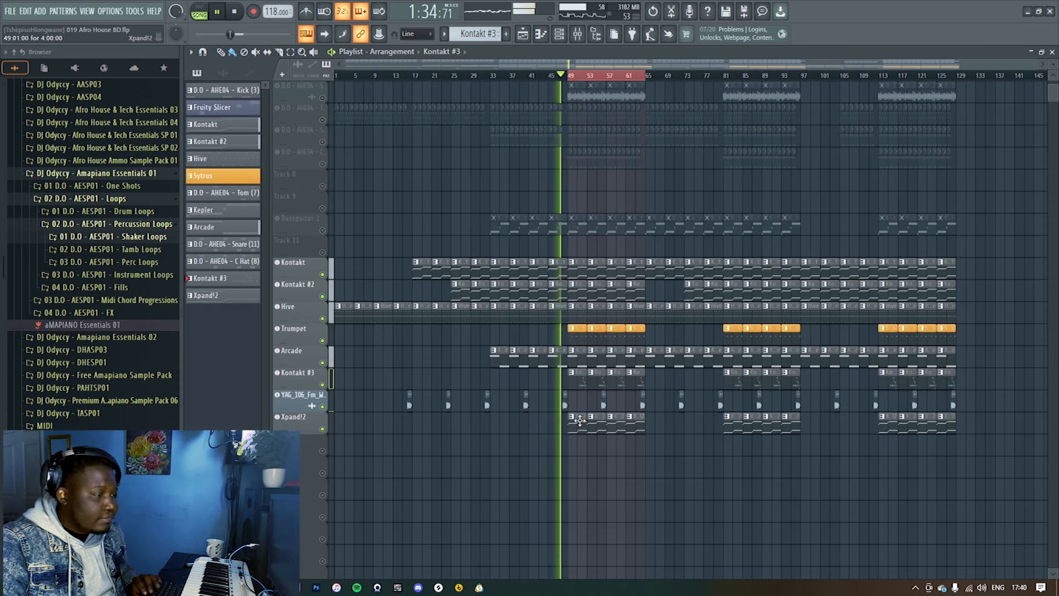
pyautogui.doubleClick(580, 421)
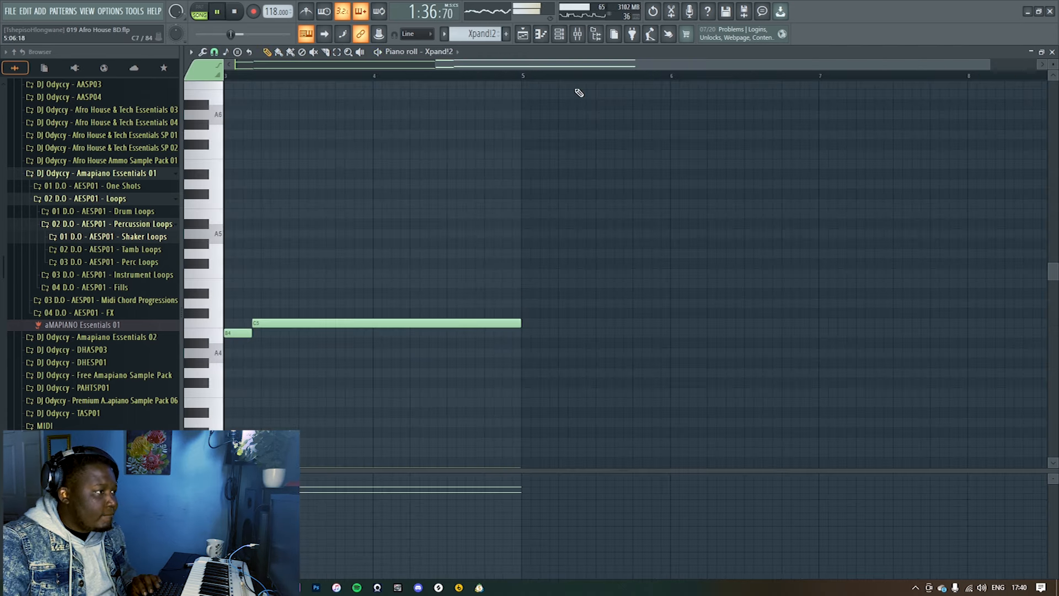
pyautogui.moveTo(550, 68); pyautogui.dragTo(237, 69)
pyautogui.scroll(-5, 562, 276)
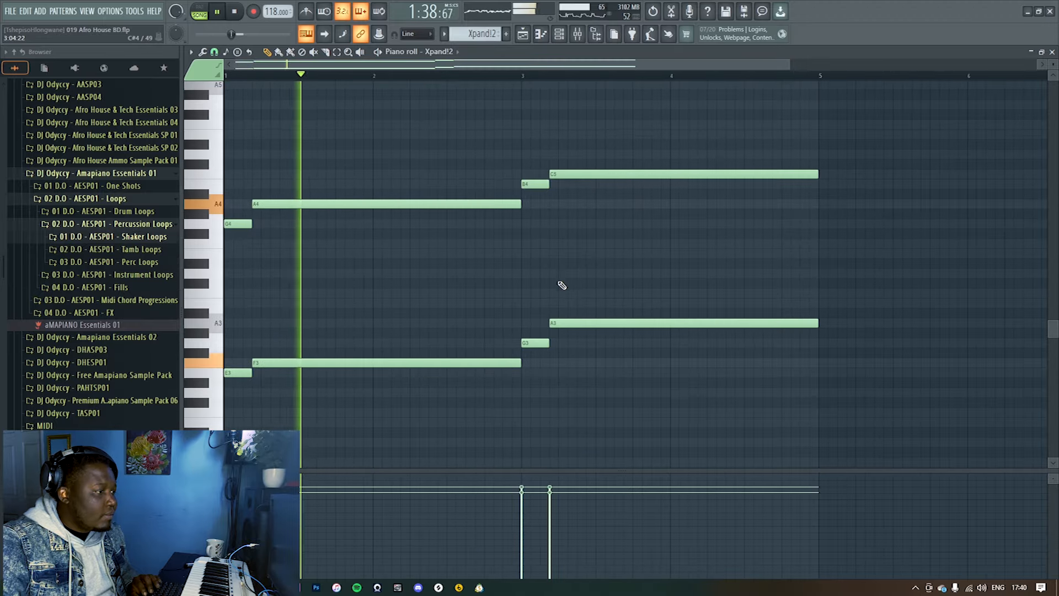
pyautogui.click(1052, 52)
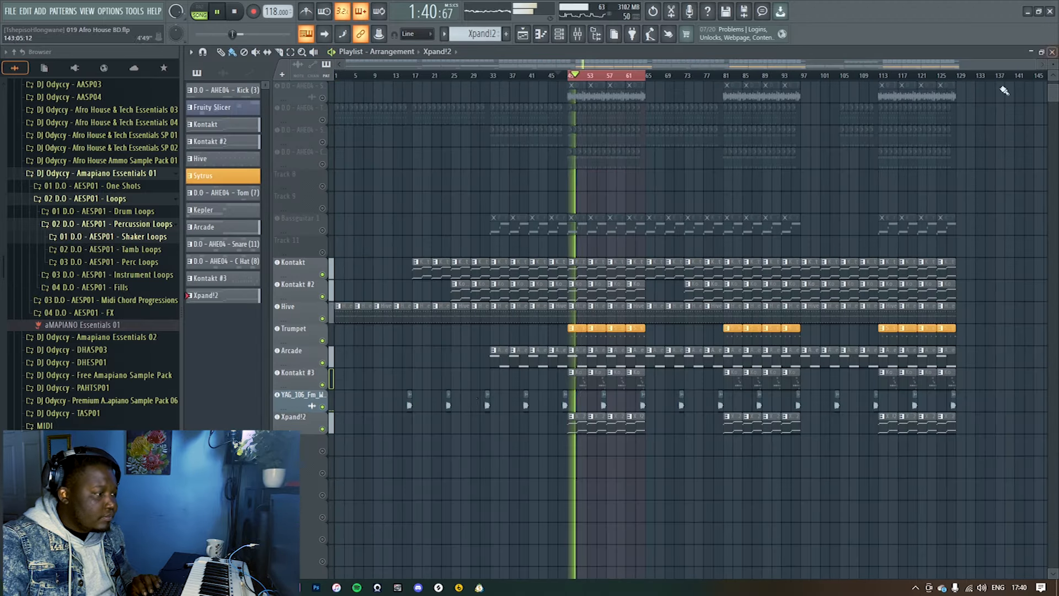
# Step: View the Big Soft Strings patch loaded in Xpand!2 while the section plays
pyautogui.click(303, 419)
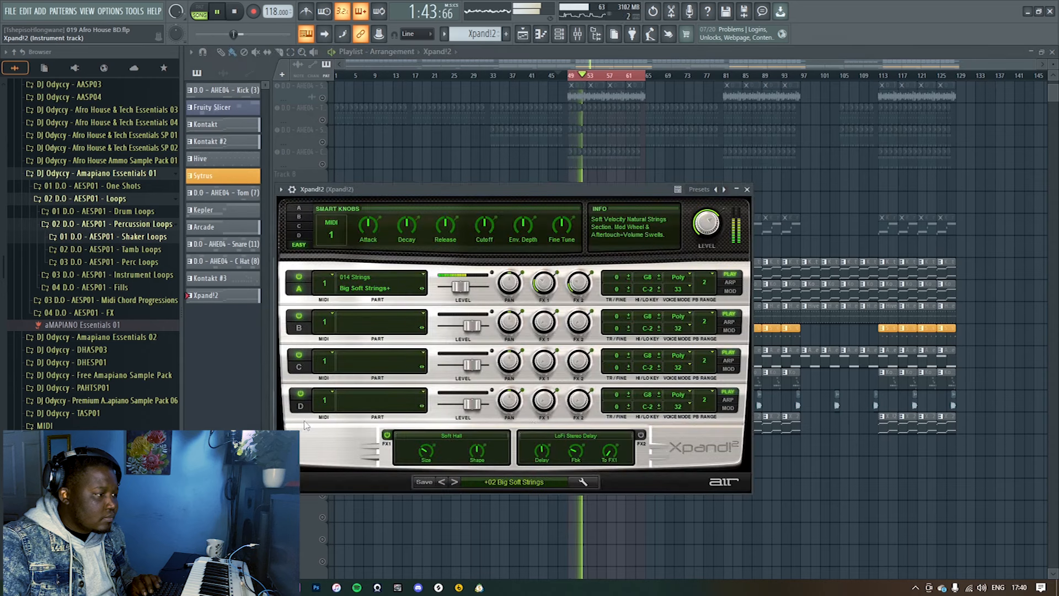
pyautogui.click(748, 190)
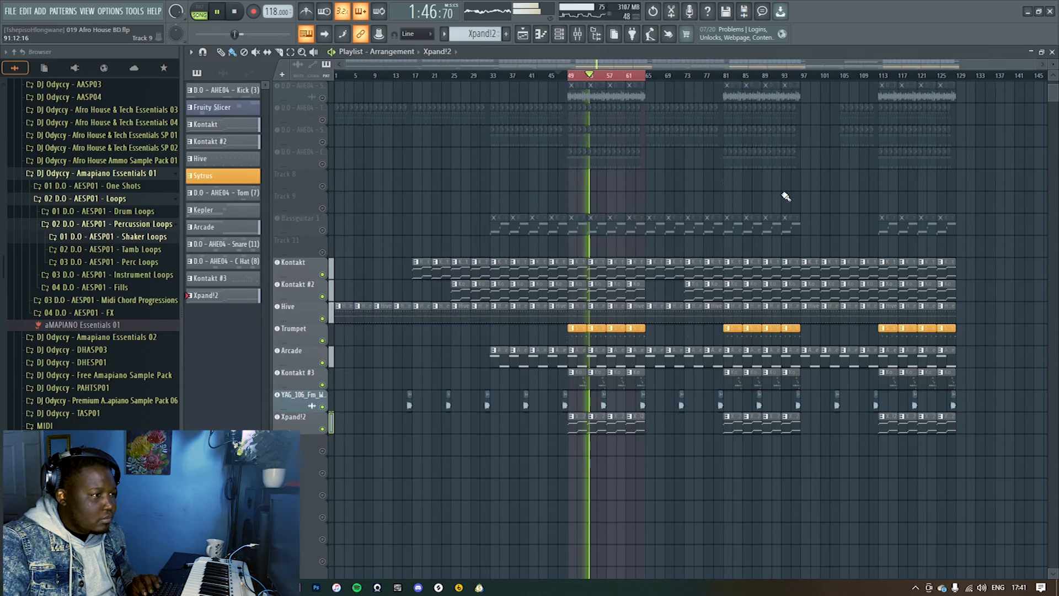
pyautogui.press('space')
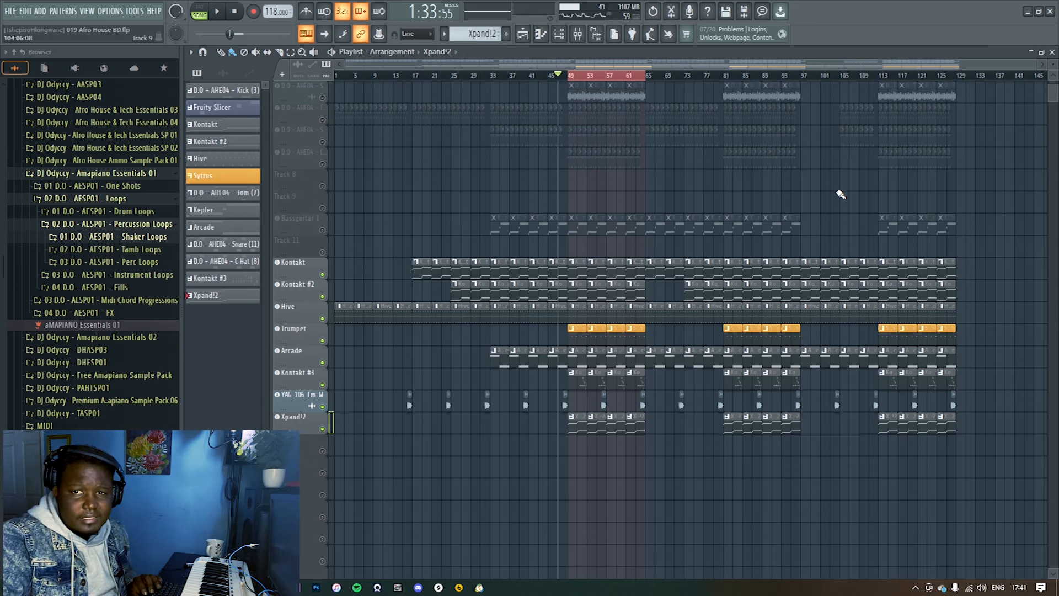
# Step: Unmute all playlist tracks and play the Bassguitar 1 pattern on its own while viewing its notes in the piano roll
pyautogui.rightClick(322, 230)
pyautogui.rightClick(323, 231)
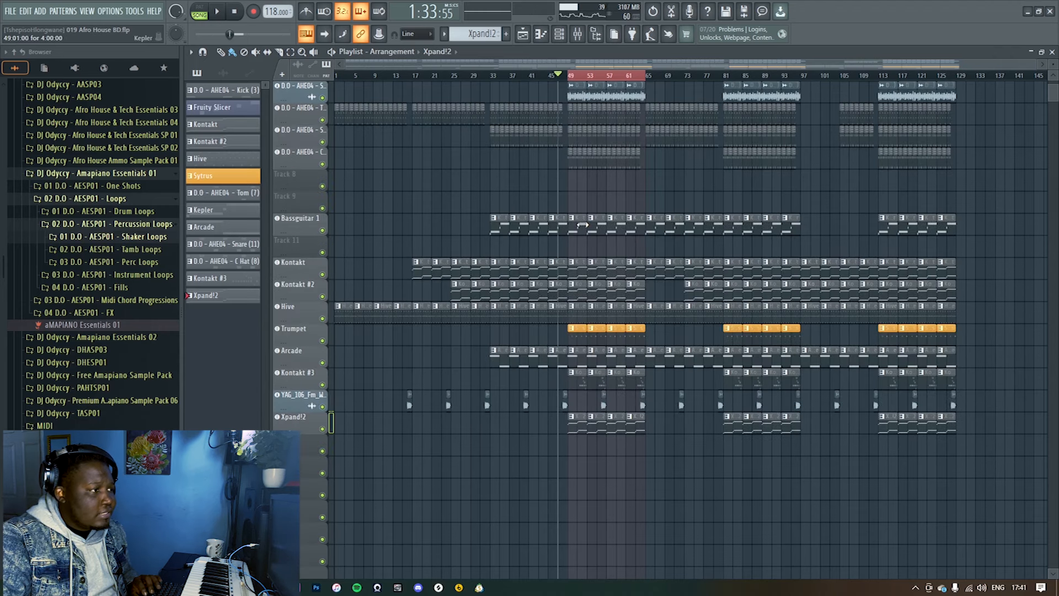
pyautogui.click(578, 227)
pyautogui.doubleClick(578, 227)
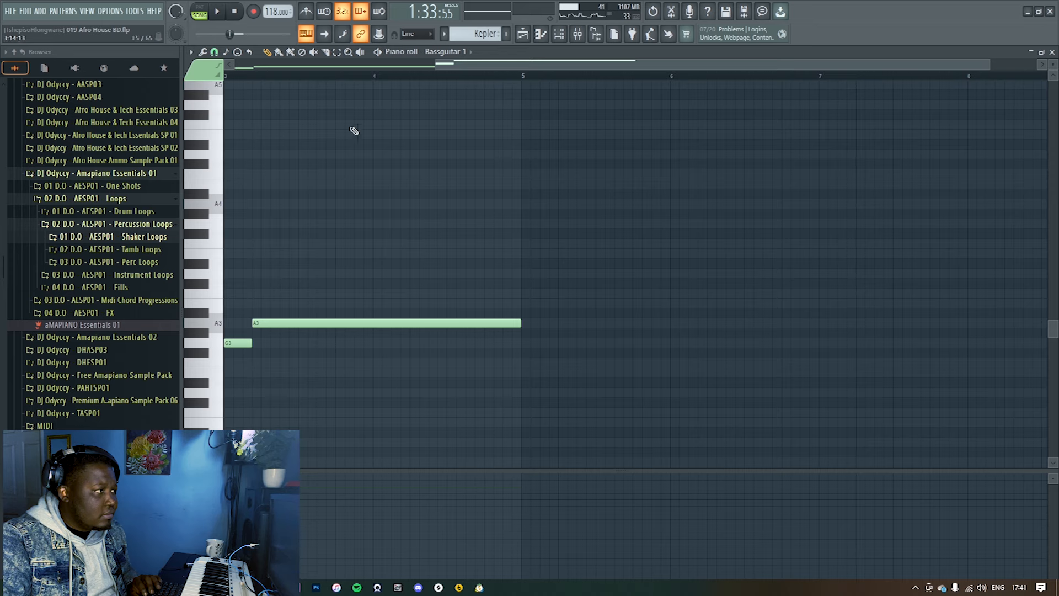
pyautogui.click(209, 17)
pyautogui.press('space')
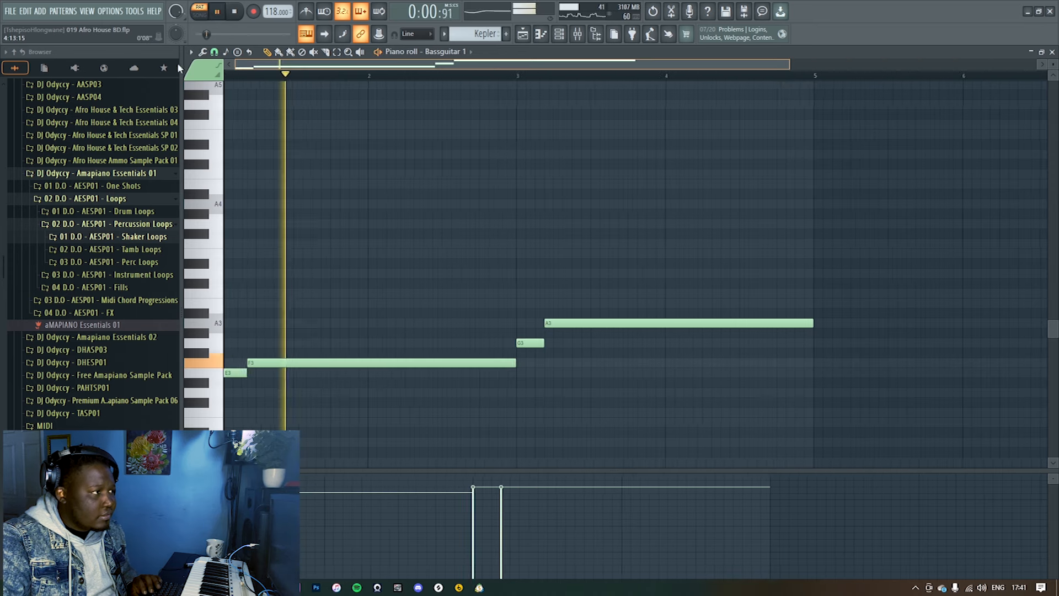
pyautogui.scroll(-3, 693, 241)
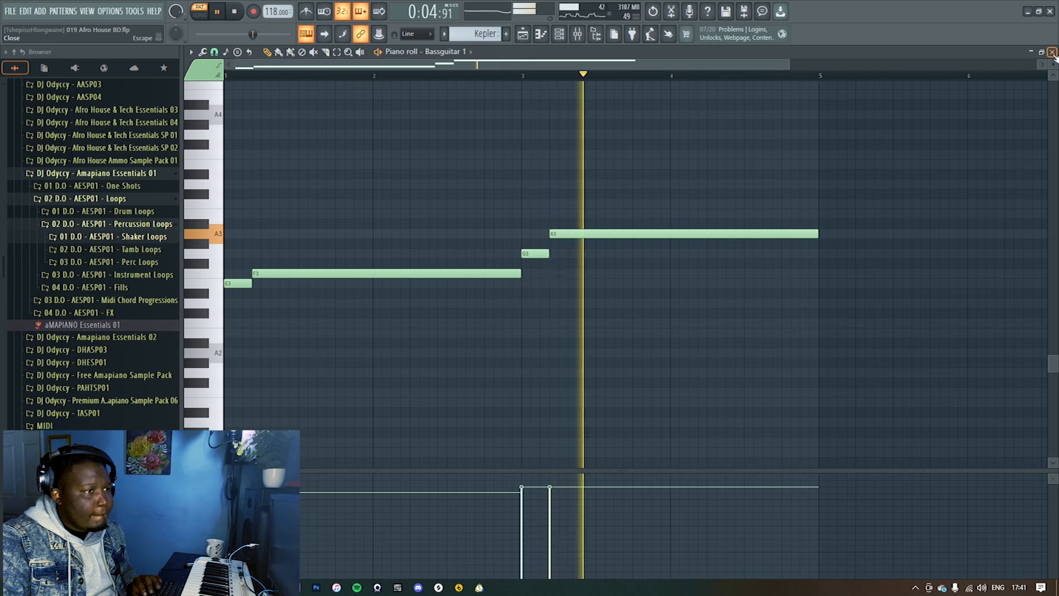
pyautogui.press('F5')
pyautogui.press('space')
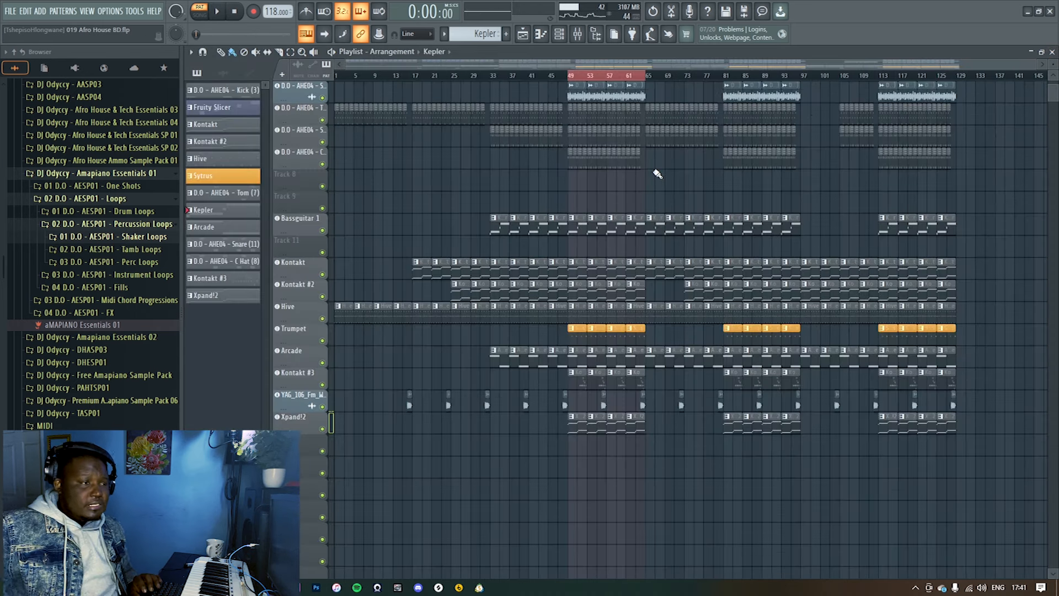